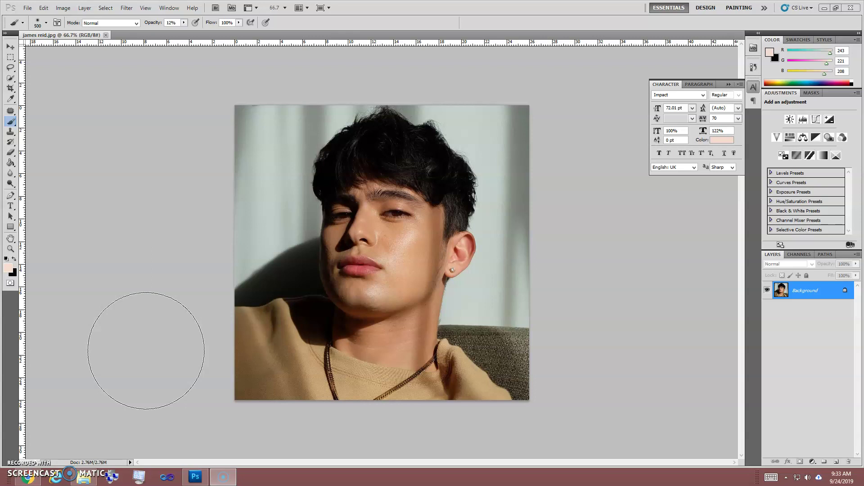
- Look through My Pictures and Public Pictures for the portrait, then return to Photoshop
{"action": "left_click", "coordinate": [84, 476]}
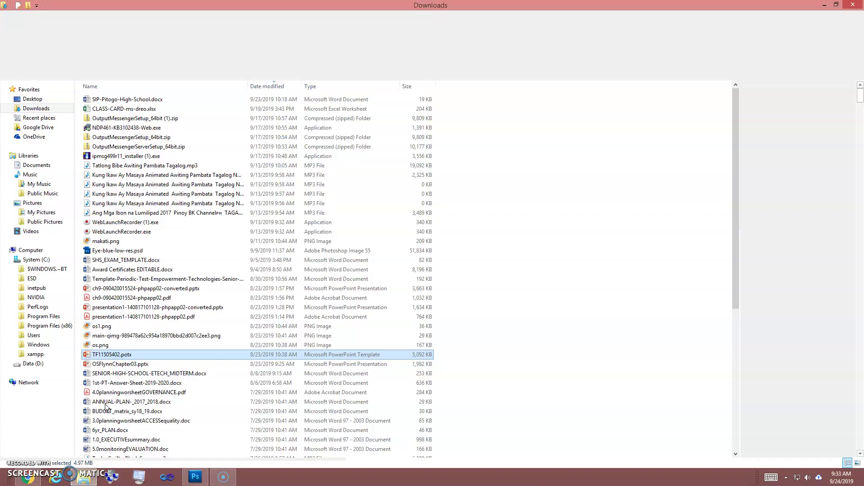
{"action": "left_click", "coordinate": [48, 213]}
{"action": "left_click", "coordinate": [47, 222]}
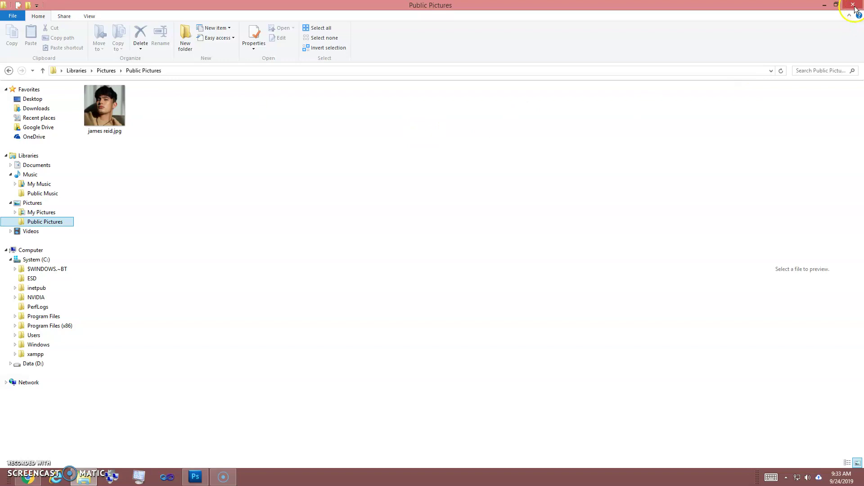
{"action": "left_click", "coordinate": [825, 7]}
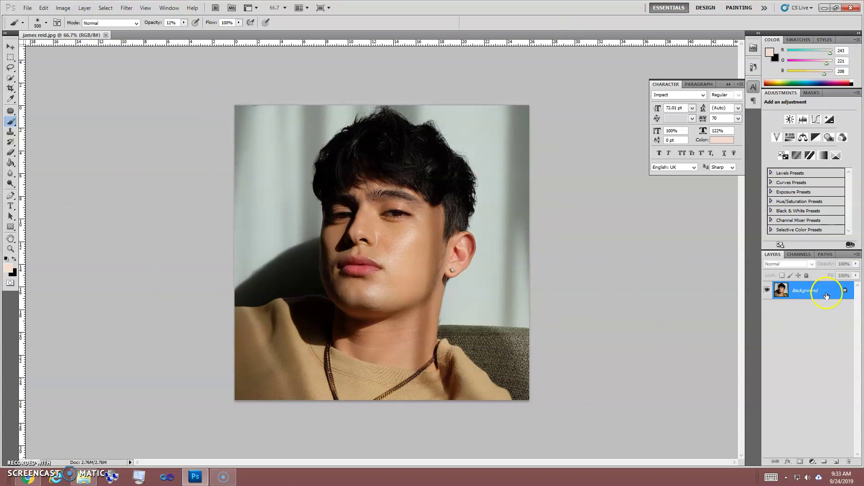
- Duplicate the Background layer, hide the original, and pick the Quick Selection Tool
{"action": "left_click_drag", "start_coordinate": [828, 294], "coordinate": [836, 462]}
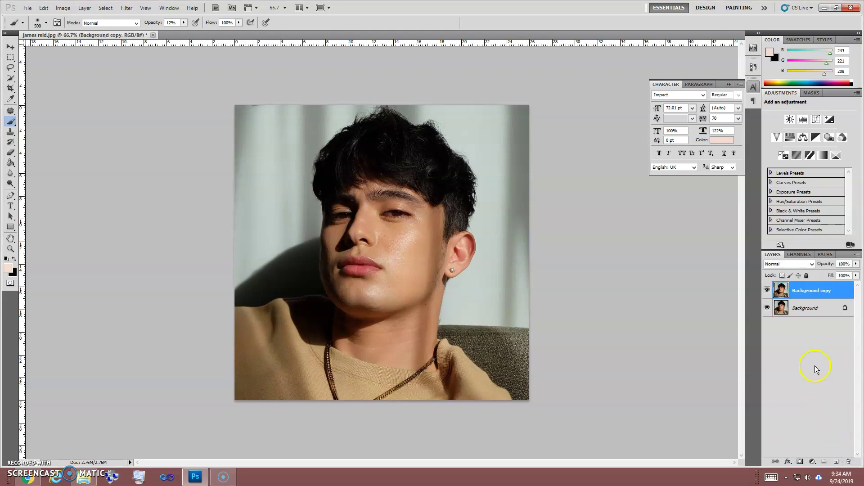
{"action": "left_click", "coordinate": [767, 308]}
{"action": "left_click", "coordinate": [817, 290]}
{"action": "left_click", "coordinate": [10, 79]}
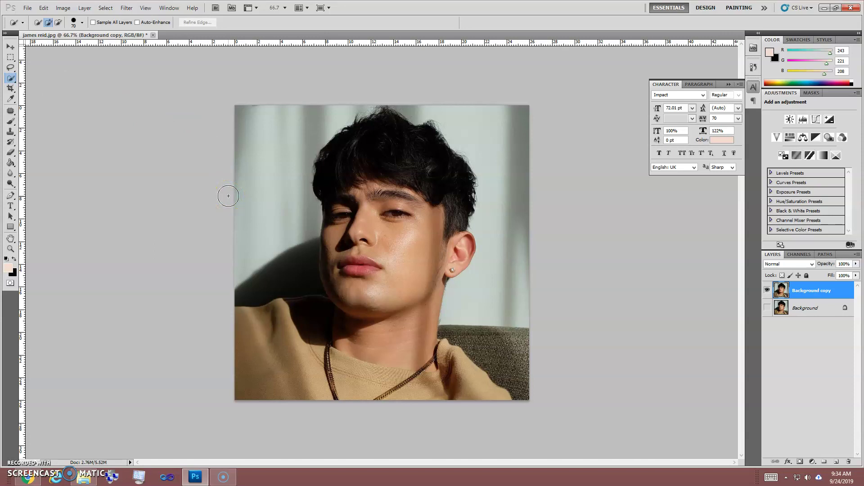
- Launch Notepad from the Run box
{"action": "key", "text": "super+r"}
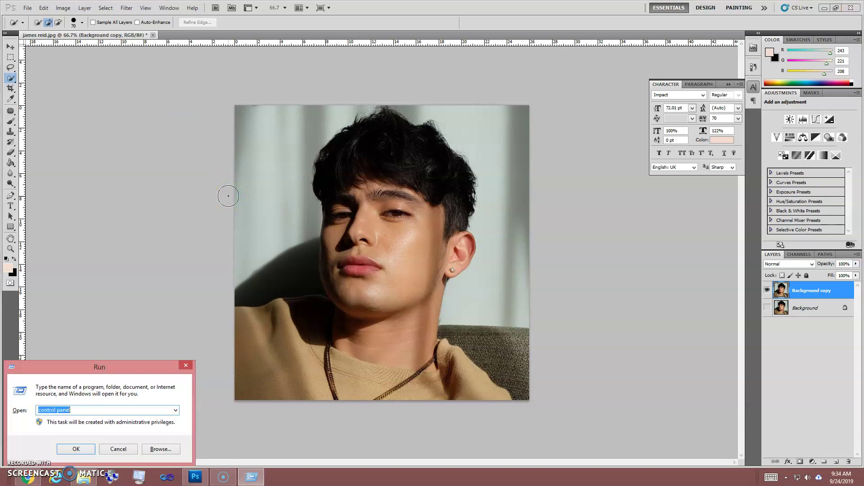
{"action": "type", "text": "noted"}
{"action": "key", "text": "BackSpace"}
{"action": "type", "text": "pad"}
{"action": "key", "text": "Return"}
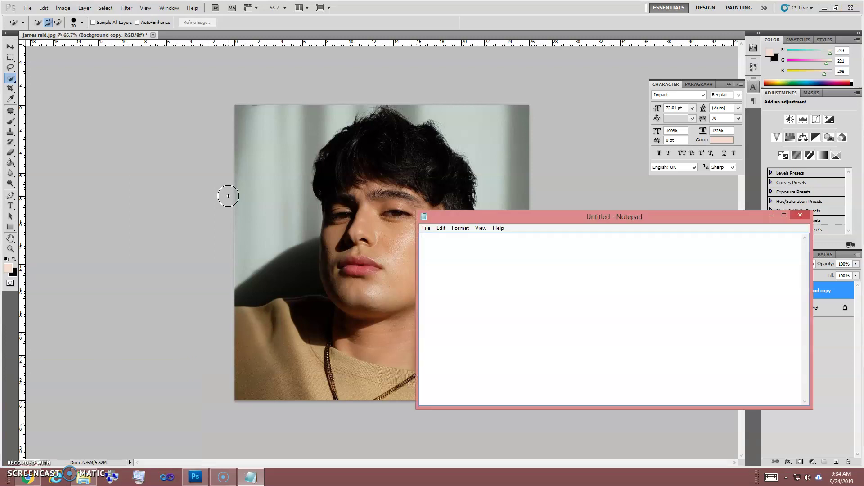
- Set Notepad's font to 22-point Century Gothic and minimize it
{"action": "left_click", "coordinate": [441, 229]}
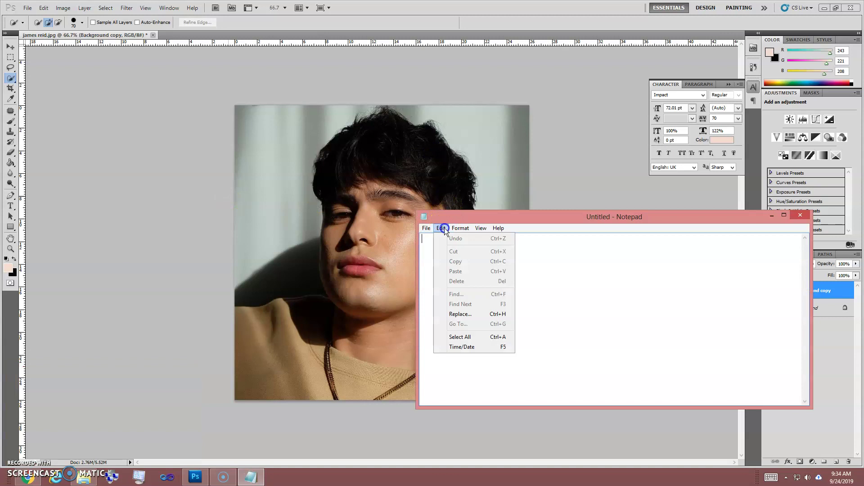
{"action": "mouse_move", "coordinate": [460, 228]}
{"action": "left_click", "coordinate": [465, 248]}
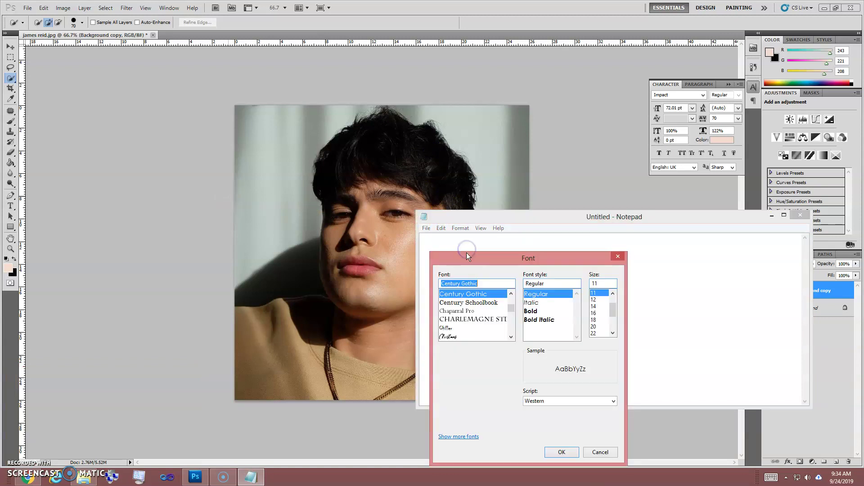
{"action": "left_click", "coordinate": [594, 332]}
{"action": "scroll", "coordinate": [594, 327], "scroll_direction": "down", "scroll_amount": 2}
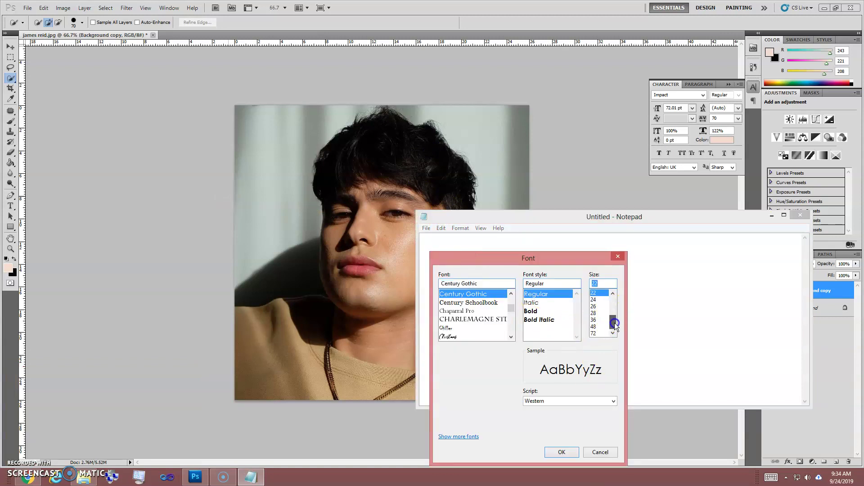
{"action": "left_click", "coordinate": [560, 452]}
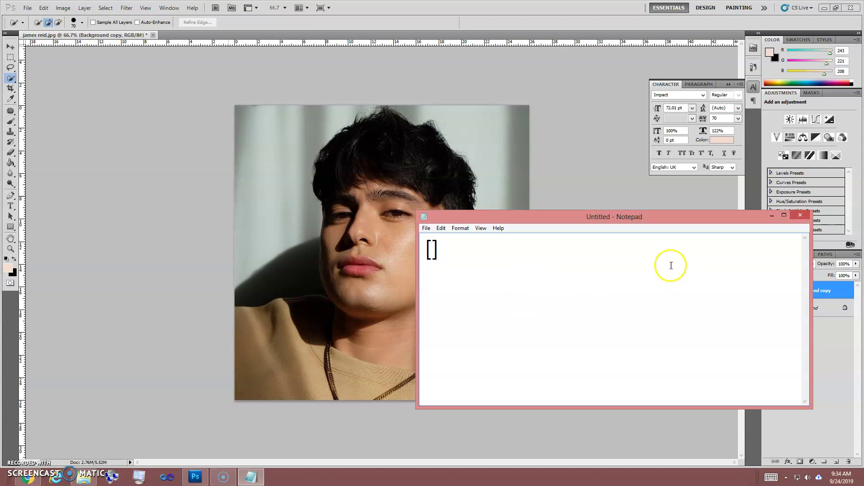
{"action": "left_click", "coordinate": [772, 216]}
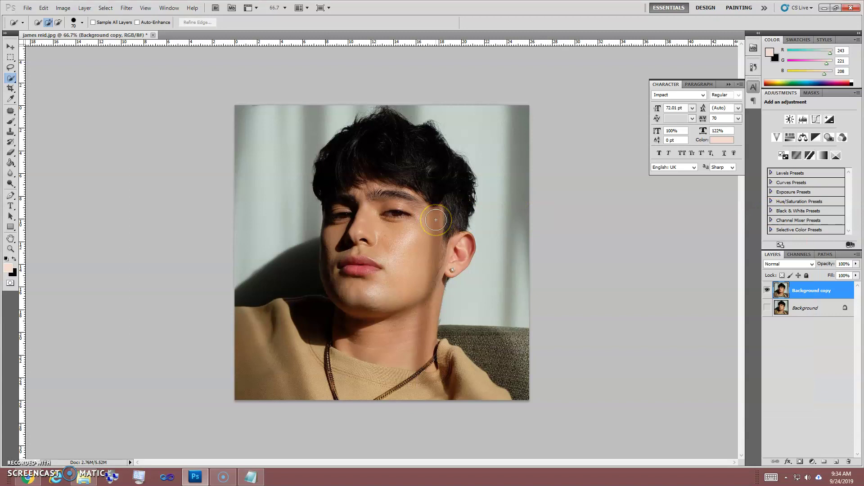
- With a 250-size Quick Selection brush, paint over the background around the portrait
{"action": "key", "text": "bracketright"}
{"action": "key", "text": "bracketright"}
{"action": "key", "text": "bracketright"}
{"action": "key", "text": "bracketright"}
{"action": "key", "text": "bracketright"}
{"action": "key", "text": "bracketright"}
{"action": "key", "text": "bracketright"}
{"action": "key", "text": "bracketright"}
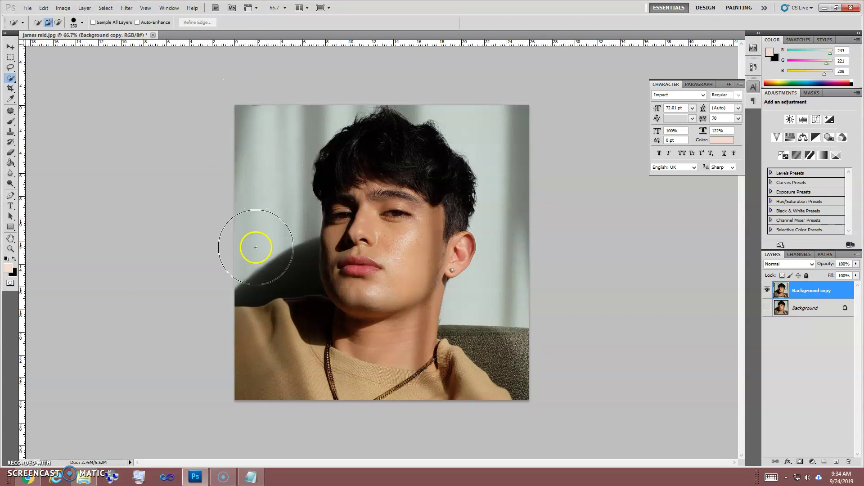
{"action": "left_click", "coordinate": [518, 307]}
{"action": "mouse_move", "coordinate": [512, 316]}
{"action": "left_mouse_down"}
{"action": "mouse_move", "coordinate": [498, 303]}
{"action": "mouse_move", "coordinate": [529, 340]}
{"action": "left_mouse_up"}
{"action": "left_click", "coordinate": [544, 272]}
{"action": "mouse_move", "coordinate": [544, 273]}
{"action": "left_mouse_down"}
{"action": "mouse_move", "coordinate": [528, 167]}
{"action": "mouse_move", "coordinate": [502, 117]}
{"action": "mouse_move", "coordinate": [372, 77]}
{"action": "mouse_move", "coordinate": [321, 78]}
{"action": "mouse_move", "coordinate": [281, 106]}
{"action": "mouse_move", "coordinate": [258, 225]}
{"action": "mouse_move", "coordinate": [283, 221]}
{"action": "left_mouse_up"}
{"action": "left_click", "coordinate": [385, 71]}
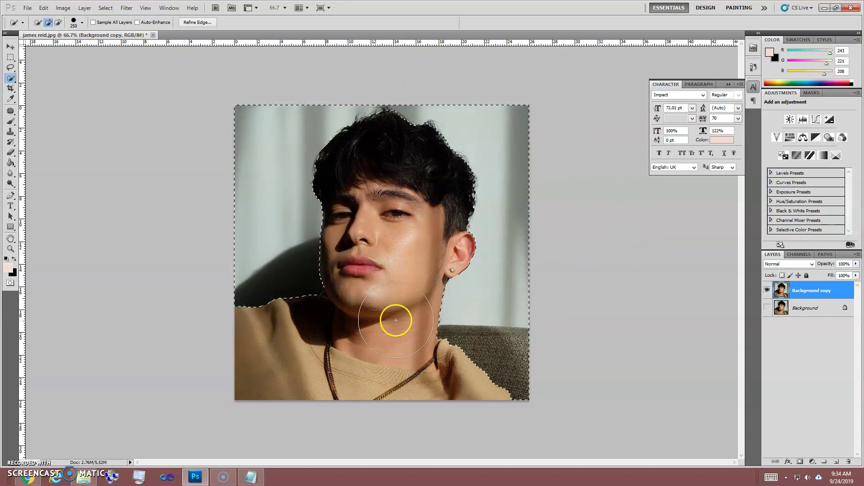
- Refine the jaw edge at 200% zoom with a smaller brush, then zoom back out
{"action": "key", "text": "ctrl+plus"}
{"action": "key", "text": "ctrl+plus"}
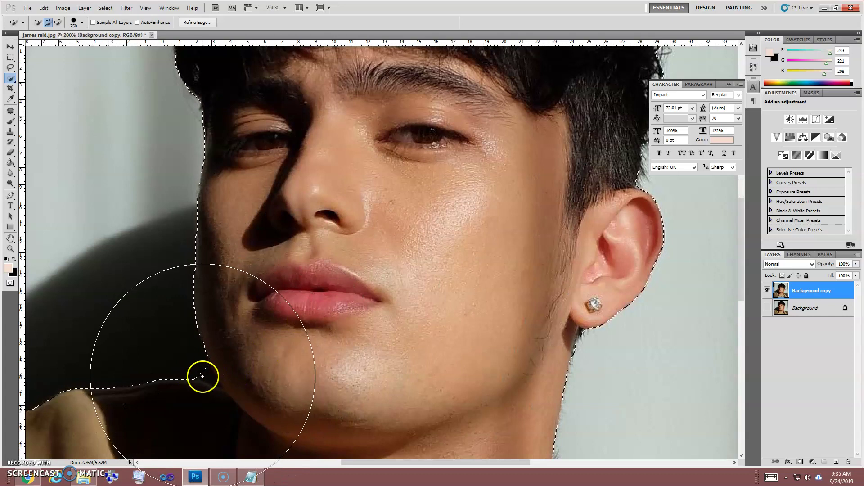
{"action": "key", "text": "bracketleft"}
{"action": "key", "text": "bracketleft"}
{"action": "key", "text": "bracketleft"}
{"action": "key", "text": "bracketleft"}
{"action": "key", "text": "bracketleft"}
{"action": "key", "text": "bracketleft"}
{"action": "key", "text": "bracketleft"}
{"action": "key", "text": "bracketleft"}
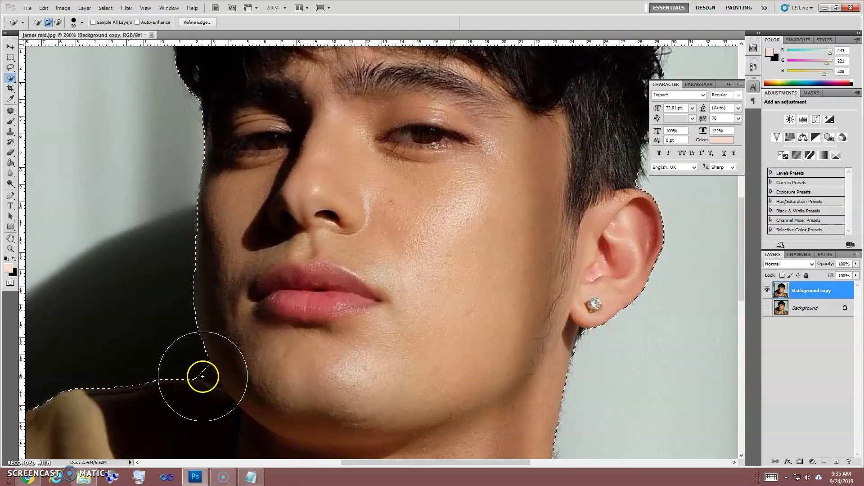
{"action": "key", "text": "bracketleft"}
{"action": "key", "text": "bracketleft"}
{"action": "key", "text": "bracketleft"}
{"action": "key", "text": "bracketleft"}
{"action": "key", "text": "bracketleft"}
{"action": "key", "text": "bracketleft"}
{"action": "key", "text": "bracketleft"}
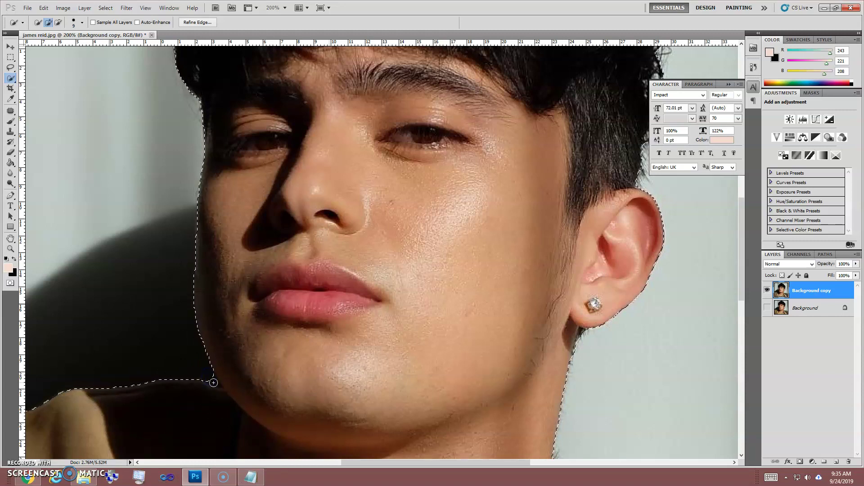
{"action": "key", "text": "ctrl+minus"}
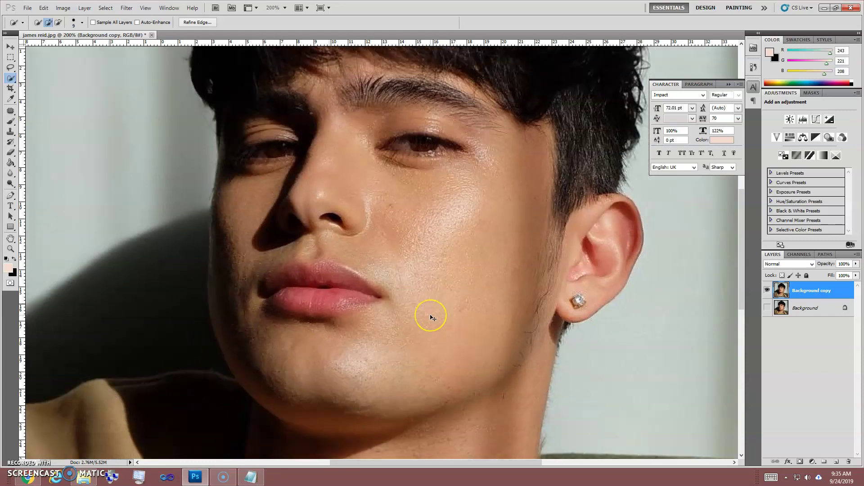
{"action": "key", "text": "ctrl+minus"}
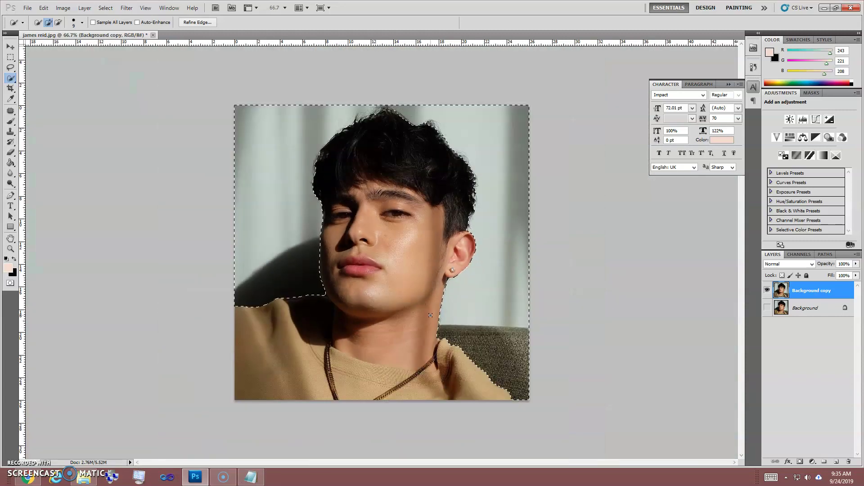
- Feather the selection by 3 pixels, delete the background to transparency, and deselect
{"action": "right_click", "coordinate": [402, 193]}
{"action": "left_click", "coordinate": [411, 216]}
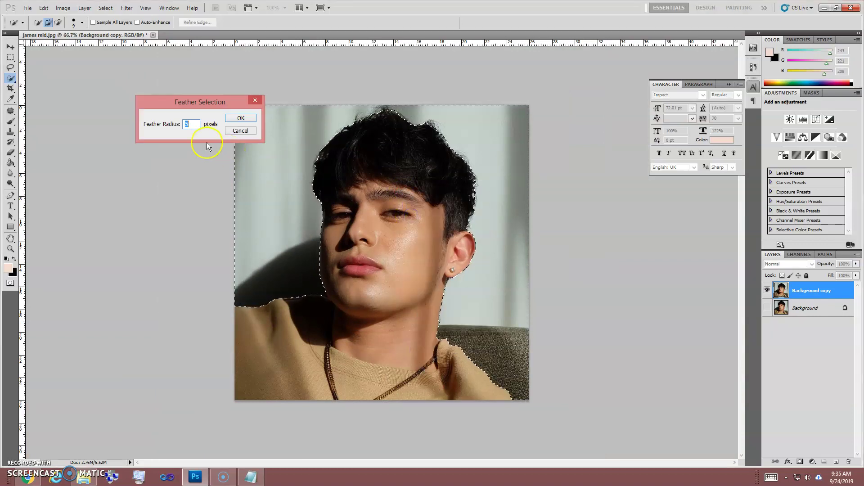
{"action": "type", "text": "3"}
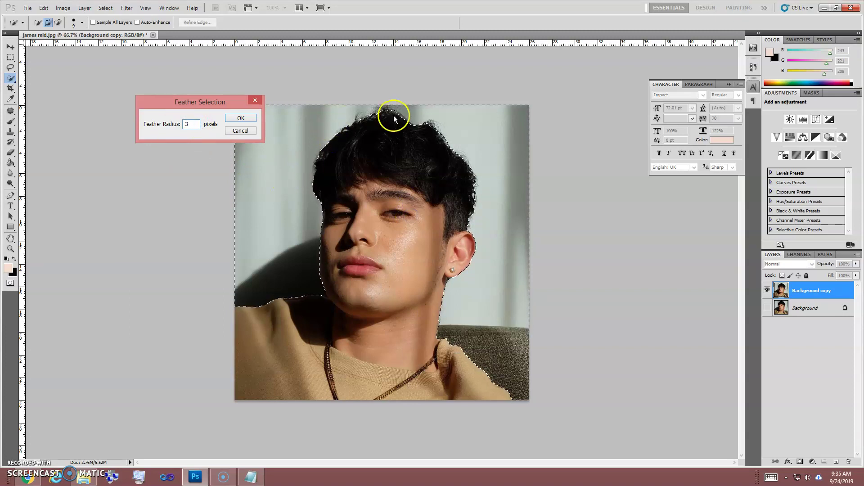
{"action": "left_click", "coordinate": [241, 118]}
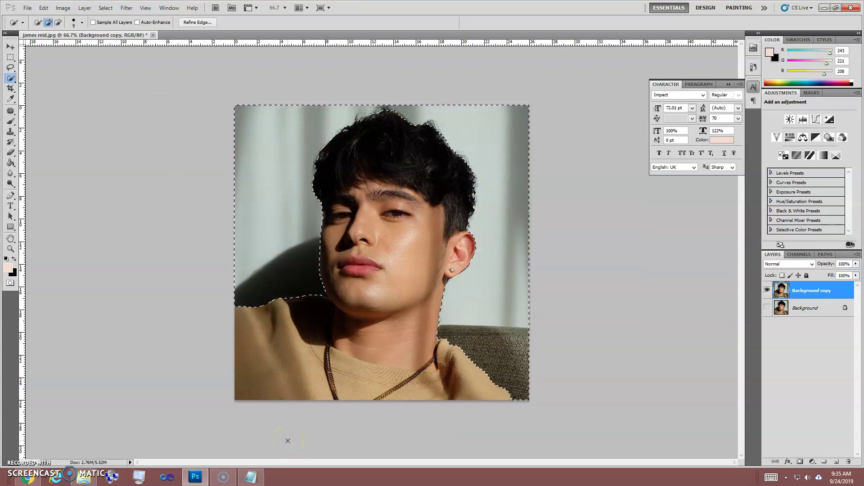
{"action": "key", "text": "Delete"}
{"action": "key", "text": "ctrl+d"}
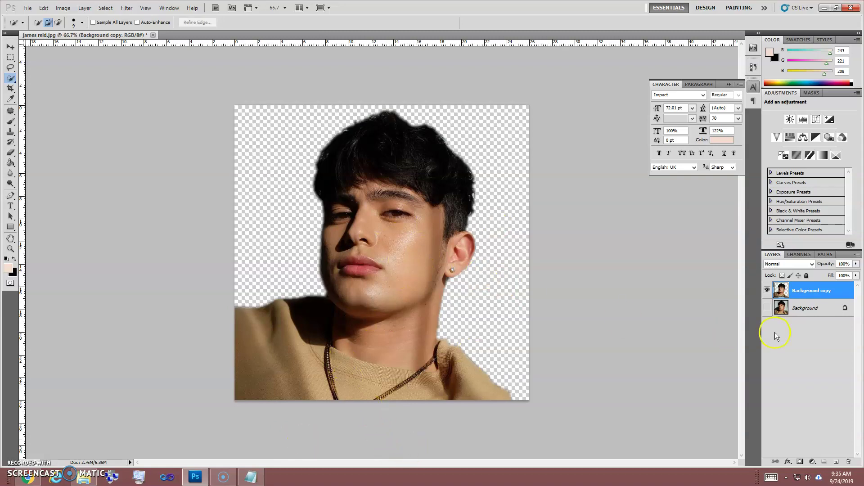
- Duplicate Background copy as Background copy 2 and hide Background copy
{"action": "left_click_drag", "start_coordinate": [842, 292], "coordinate": [840, 460]}
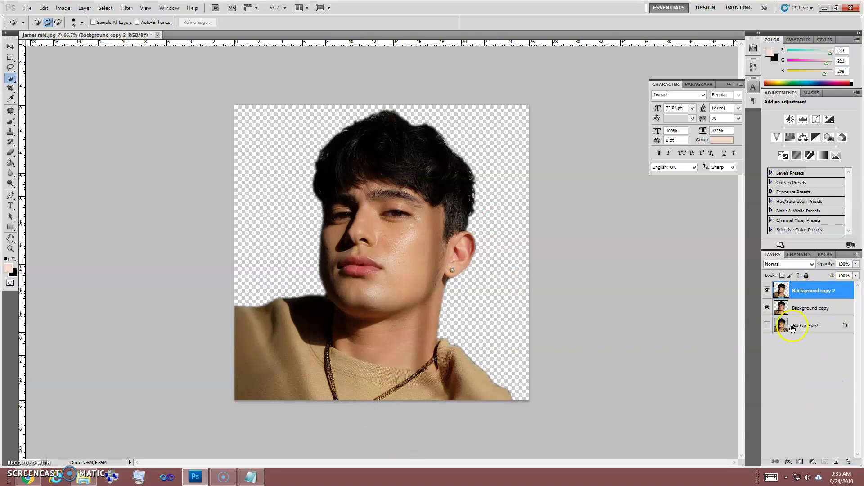
{"action": "left_click", "coordinate": [768, 308]}
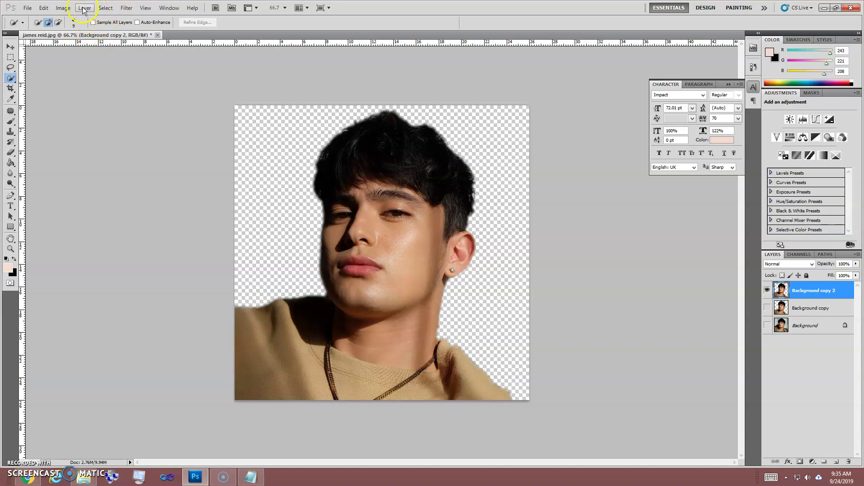
- Apply a Threshold adjustment at level about 106 to Background copy 2
{"action": "left_click", "coordinate": [67, 8]}
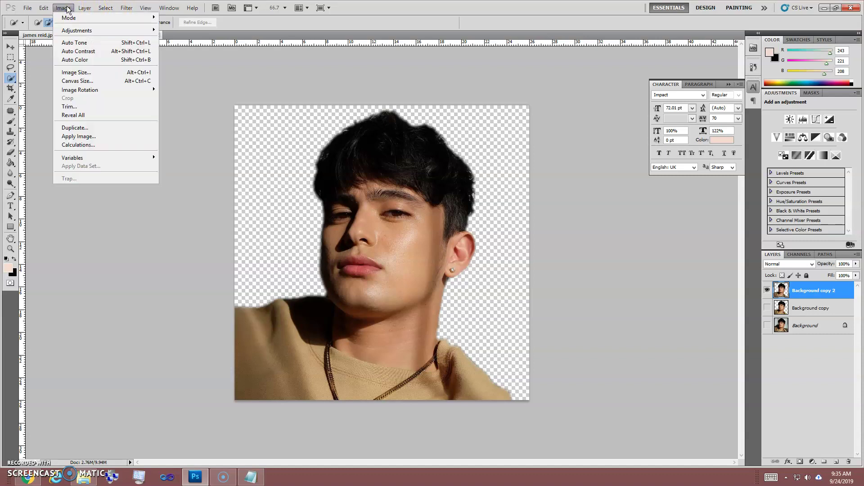
{"action": "mouse_move", "coordinate": [131, 30]}
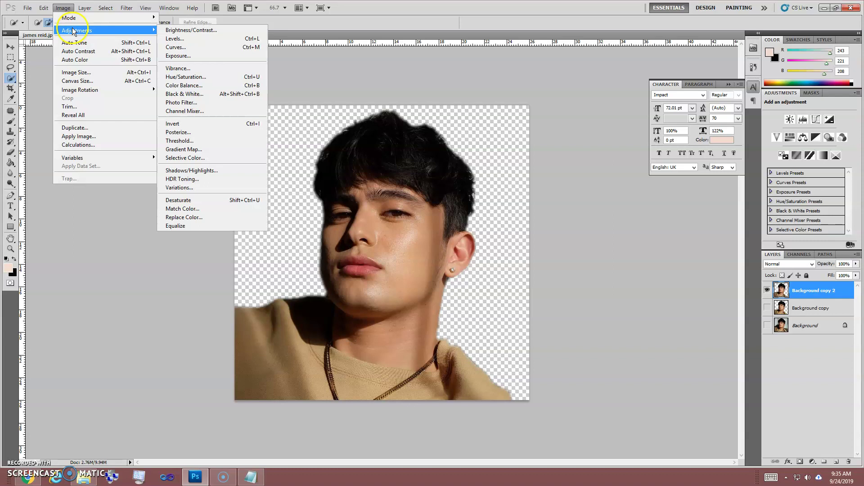
{"action": "left_click", "coordinate": [201, 141]}
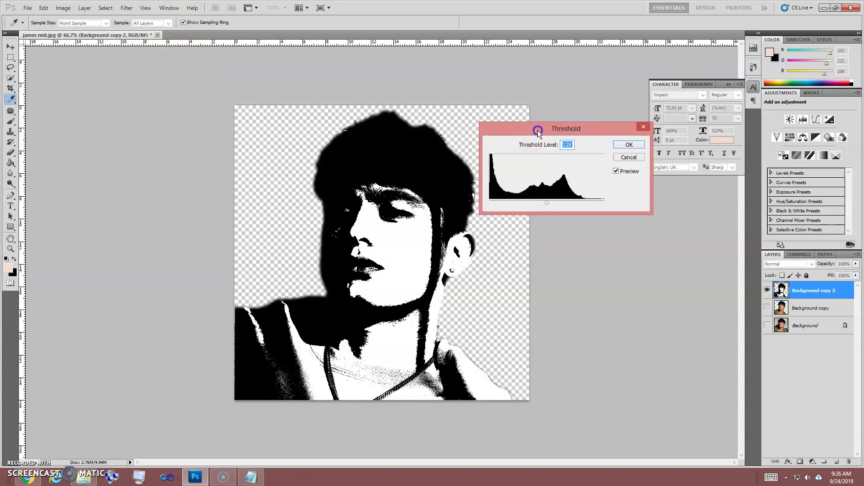
{"action": "left_click_drag", "start_coordinate": [539, 131], "coordinate": [539, 97]}
{"action": "mouse_move", "coordinate": [548, 168]}
{"action": "left_mouse_down"}
{"action": "mouse_move", "coordinate": [526, 169]}
{"action": "mouse_move", "coordinate": [567, 168]}
{"action": "mouse_move", "coordinate": [531, 176]}
{"action": "mouse_move", "coordinate": [547, 176]}
{"action": "left_mouse_up"}
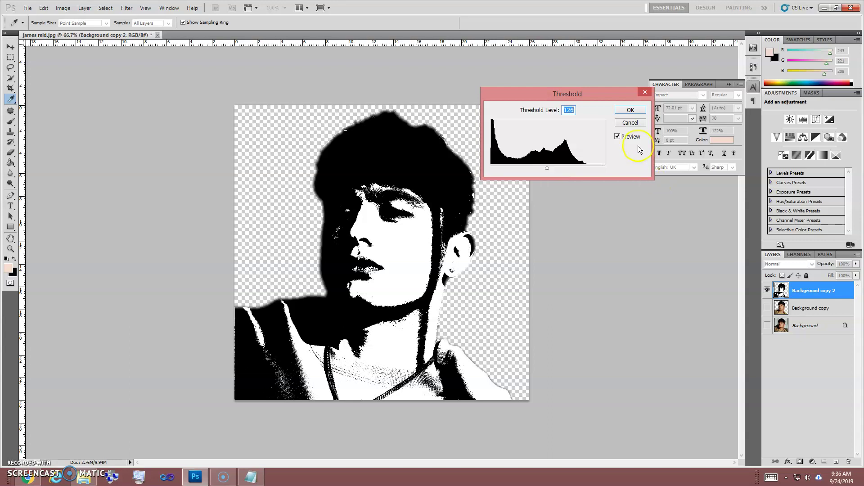
{"action": "left_click", "coordinate": [631, 110]}
{"action": "key", "text": "w"}
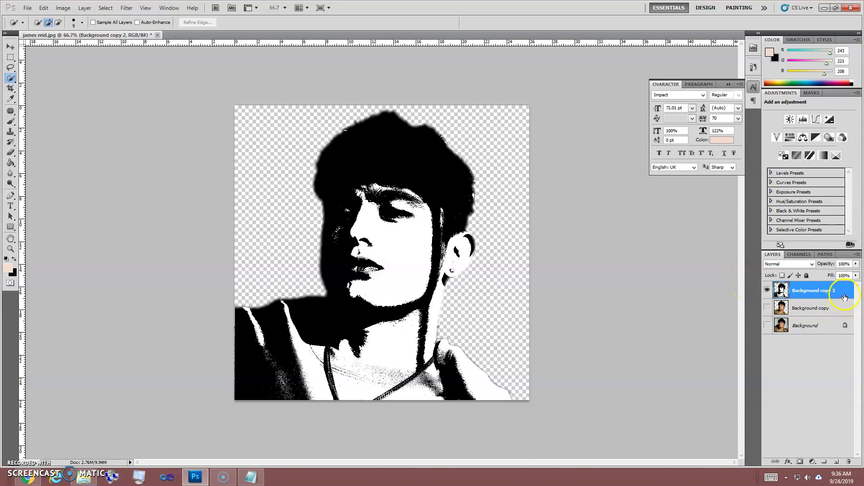
- Duplicate Background copy 2 as Background copy 3 and hide copy 2
{"action": "left_click_drag", "start_coordinate": [840, 292], "coordinate": [834, 461]}
{"action": "left_click", "coordinate": [767, 308]}
{"action": "left_click", "coordinate": [767, 308]}
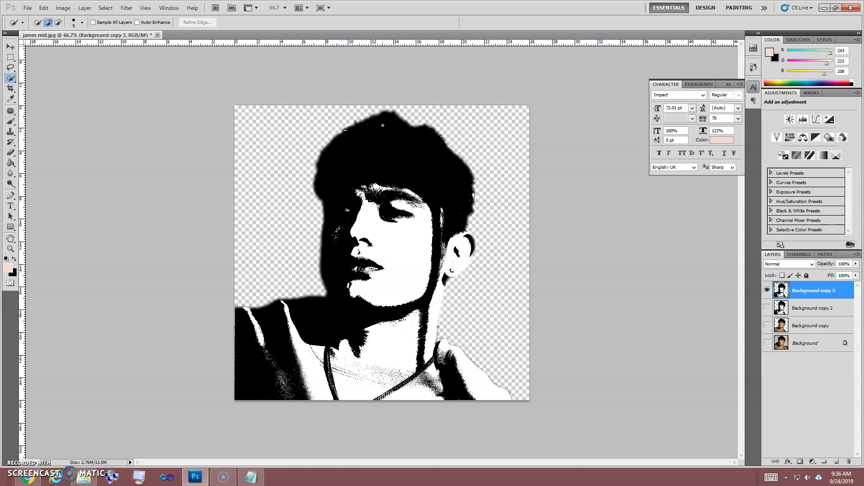
- Select the portrait's Shadows using Select > Color Range
{"action": "left_click", "coordinate": [97, 8]}
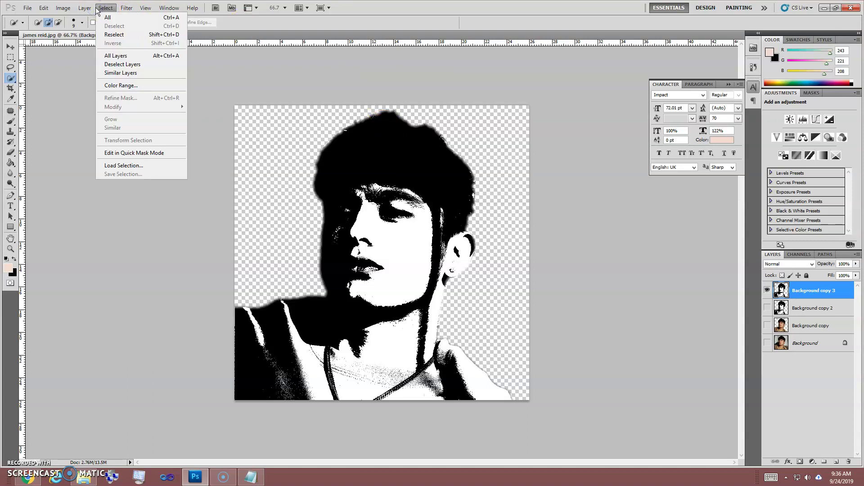
{"action": "left_click", "coordinate": [113, 85]}
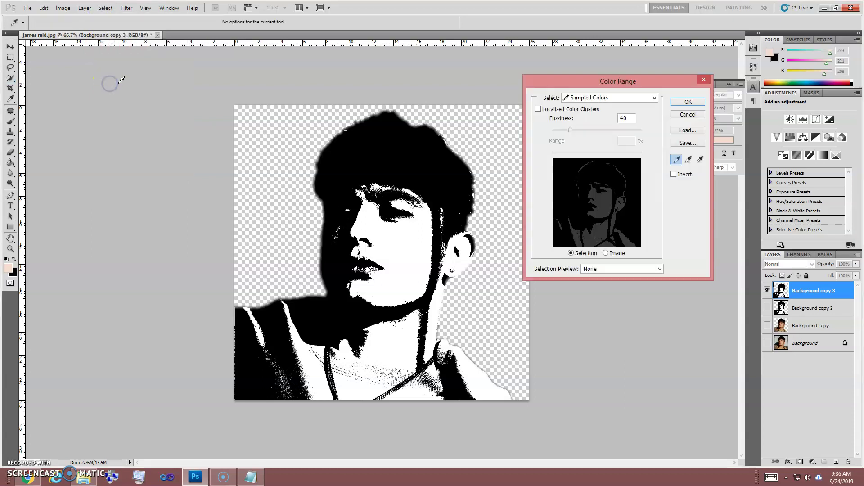
{"action": "left_click", "coordinate": [603, 98]}
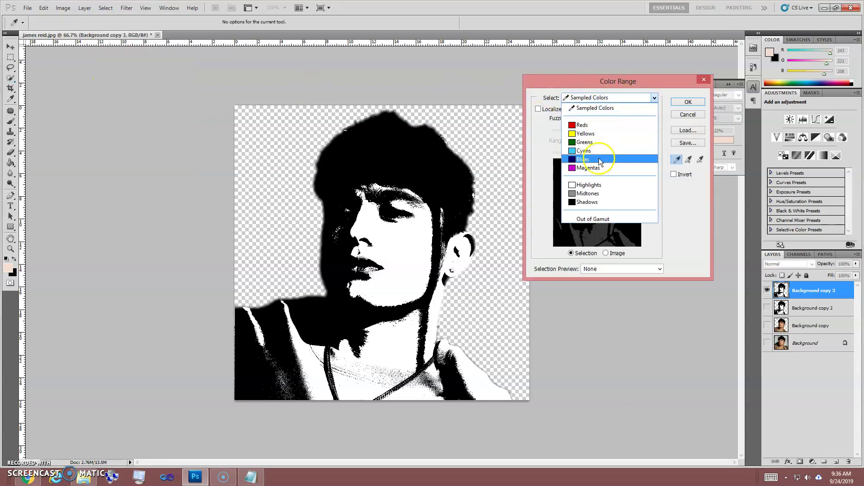
{"action": "left_click", "coordinate": [591, 202]}
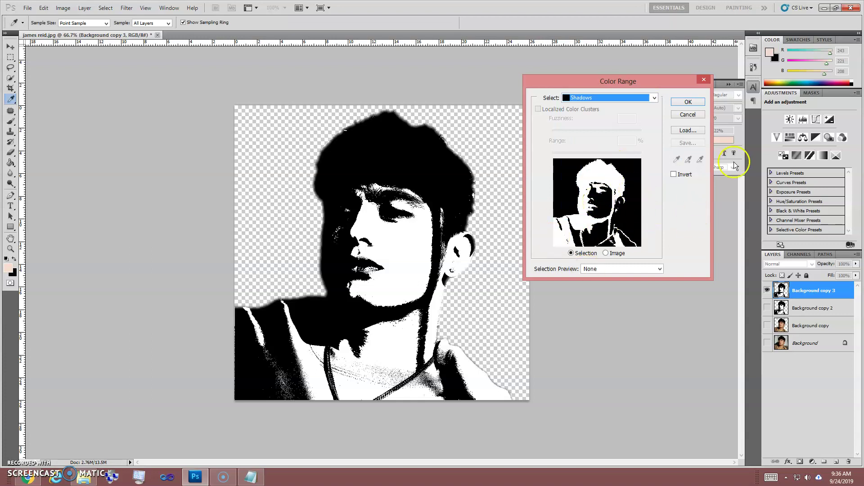
{"action": "left_click", "coordinate": [688, 103]}
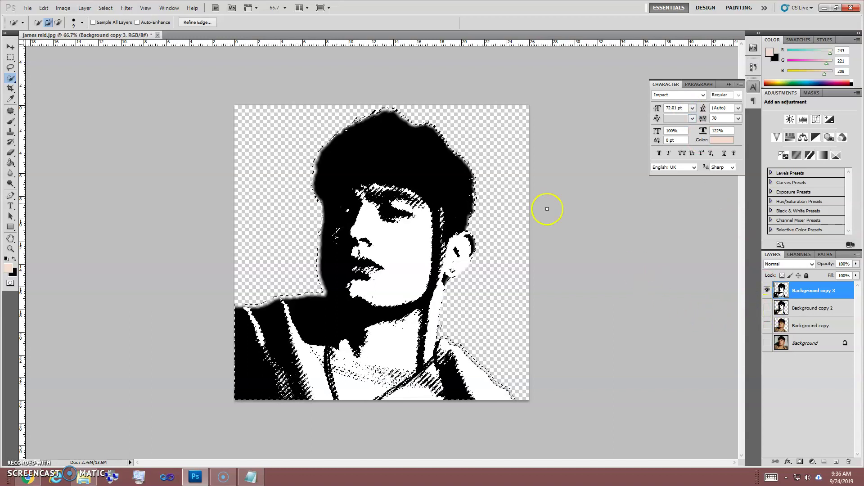
- Add a new Layer 1 and paste the selected shadow areas into it
{"action": "left_click", "coordinate": [255, 479]}
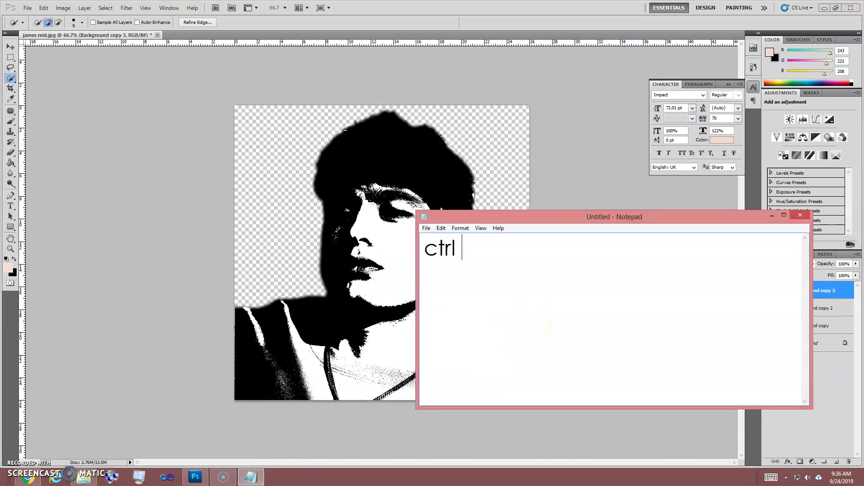
{"action": "left_click", "coordinate": [606, 166]}
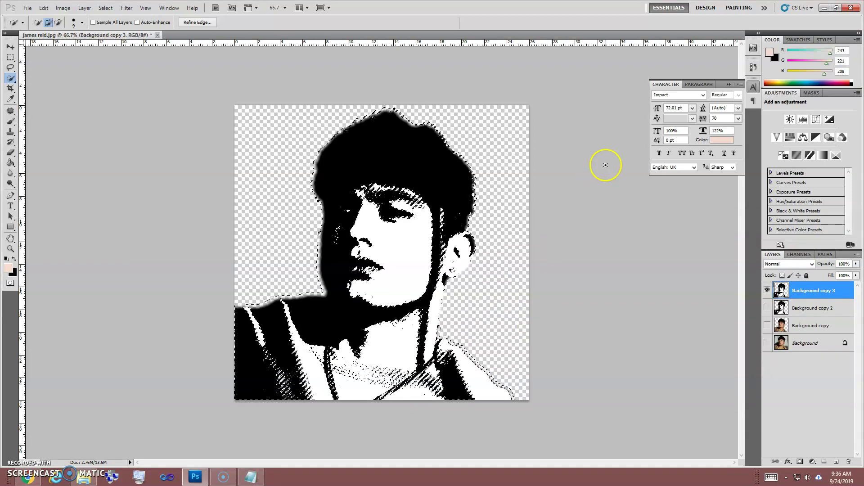
{"action": "left_click", "coordinate": [836, 462]}
{"action": "key", "text": "ctrl+shift+alt+e"}
{"action": "key", "text": "ctrl+d"}
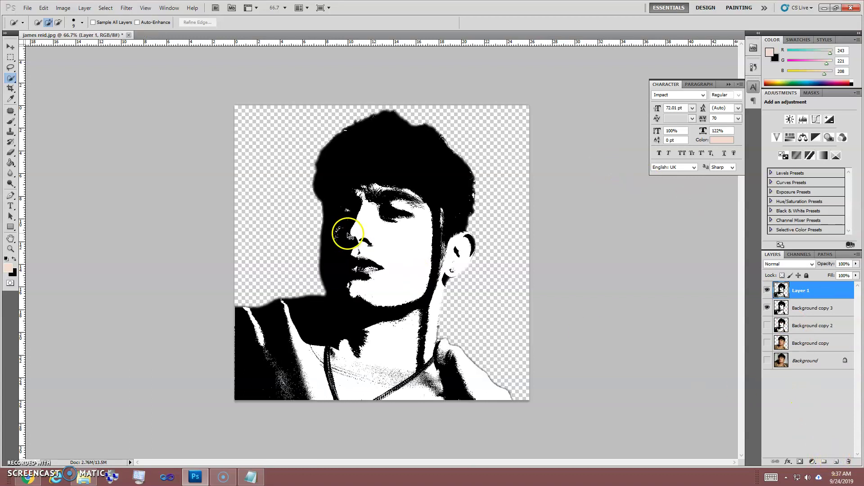
- Hide Background copy 3 and load Layer 1's black pixels as a selection
{"action": "left_click", "coordinate": [251, 476]}
{"action": "key", "text": "BackSpace"}
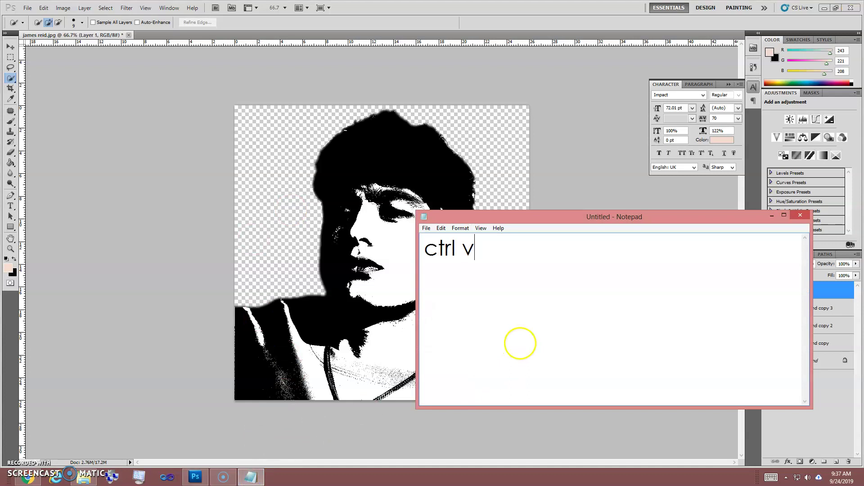
{"action": "left_click", "coordinate": [606, 190]}
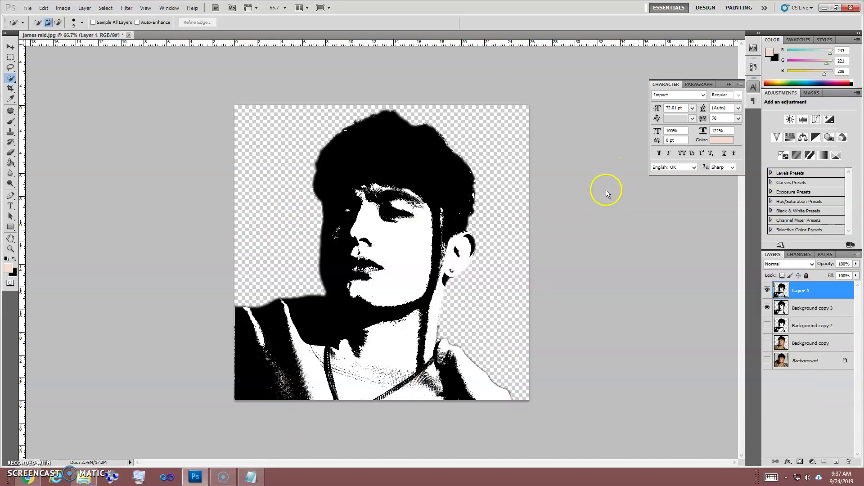
{"action": "left_click", "coordinate": [767, 308]}
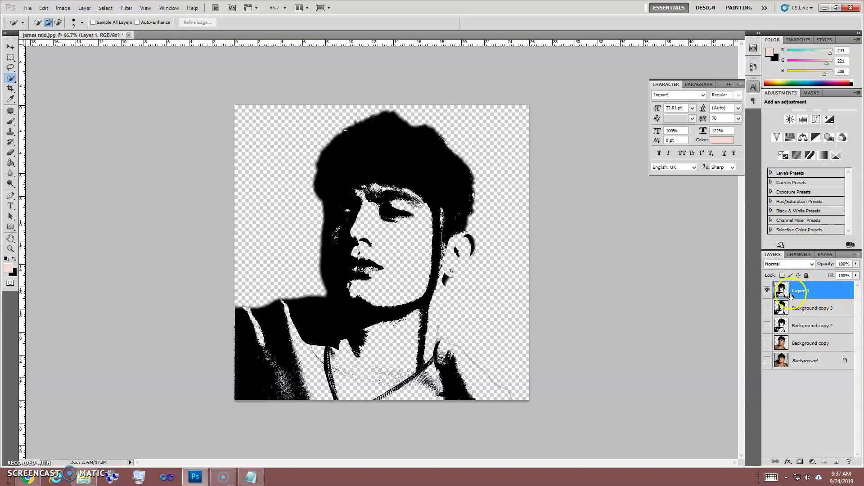
{"action": "left_click", "coordinate": [252, 476]}
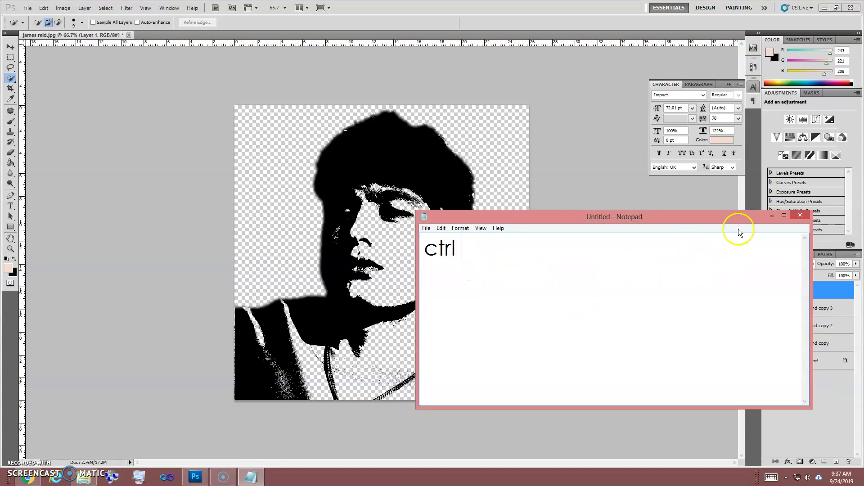
{"action": "left_click", "coordinate": [771, 216]}
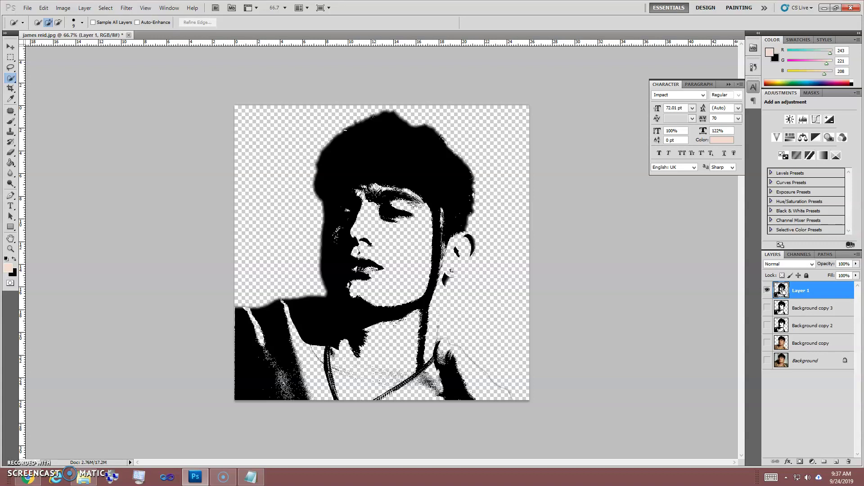
{"action": "left_click", "coordinate": [783, 290], "text": "ctrl"}
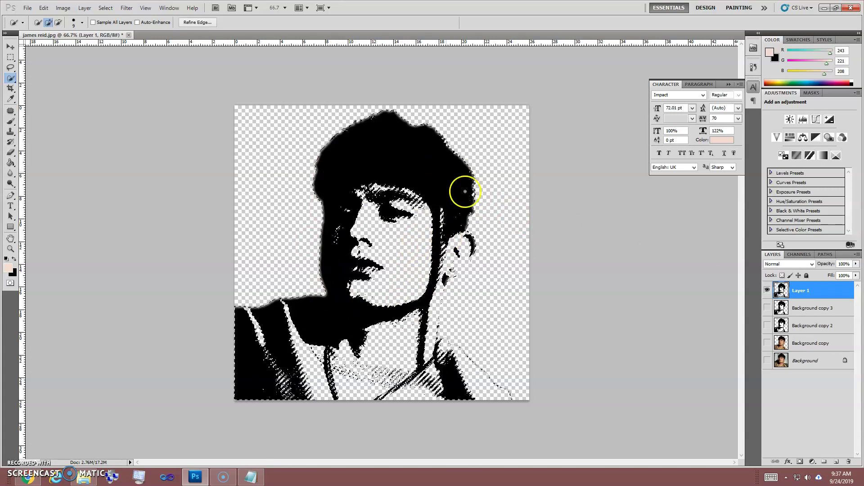
- Create Layer 2 and add a layer mask from the Layer 1 selection
{"action": "left_click", "coordinate": [835, 462]}
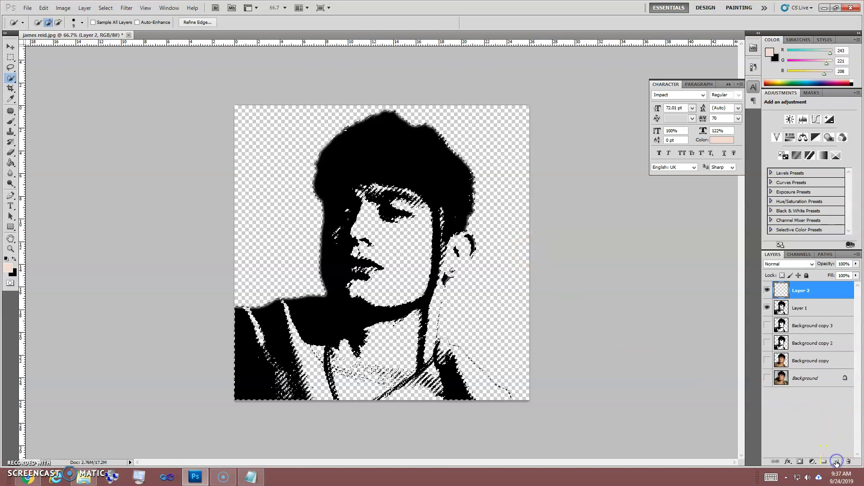
{"action": "left_click", "coordinate": [801, 462]}
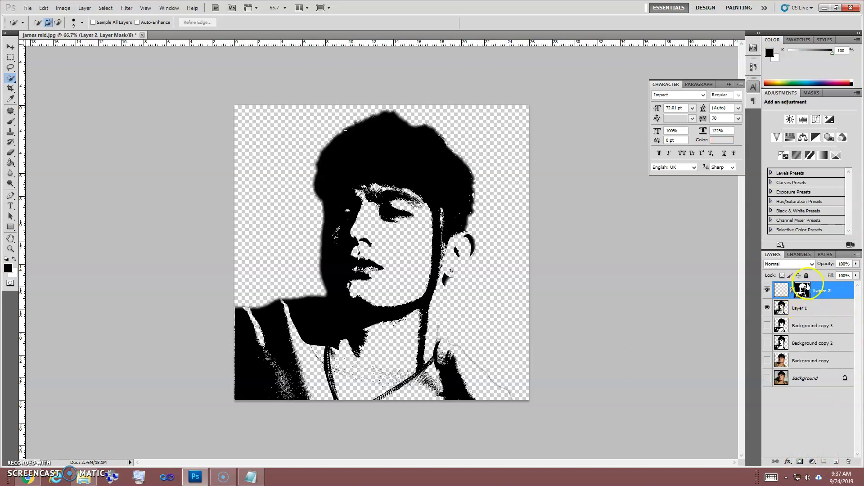
{"action": "left_click_drag", "start_coordinate": [807, 288], "coordinate": [805, 294]}
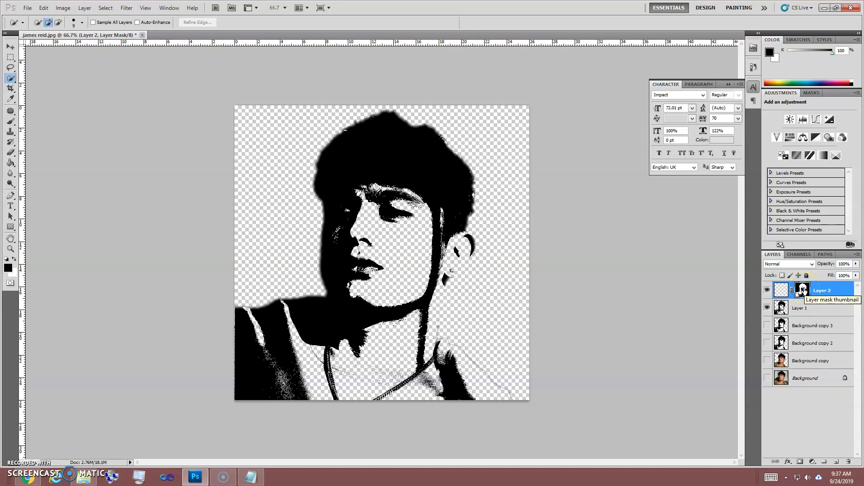
{"action": "left_click_drag", "start_coordinate": [813, 292], "coordinate": [813, 295]}
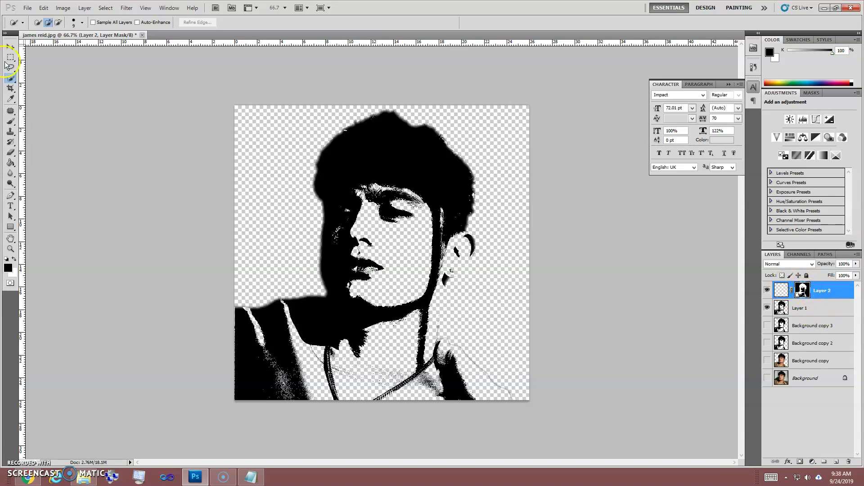
- Create a new blank Untitled-1 document
{"action": "left_click", "coordinate": [28, 8]}
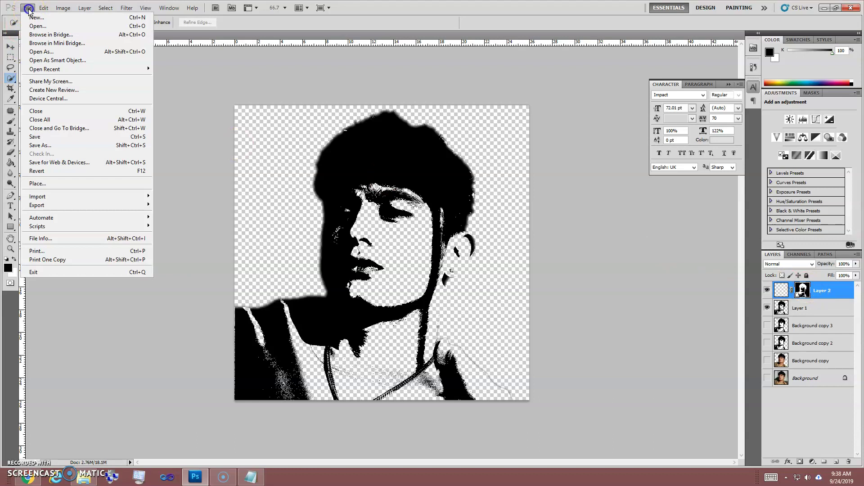
{"action": "left_click", "coordinate": [28, 14]}
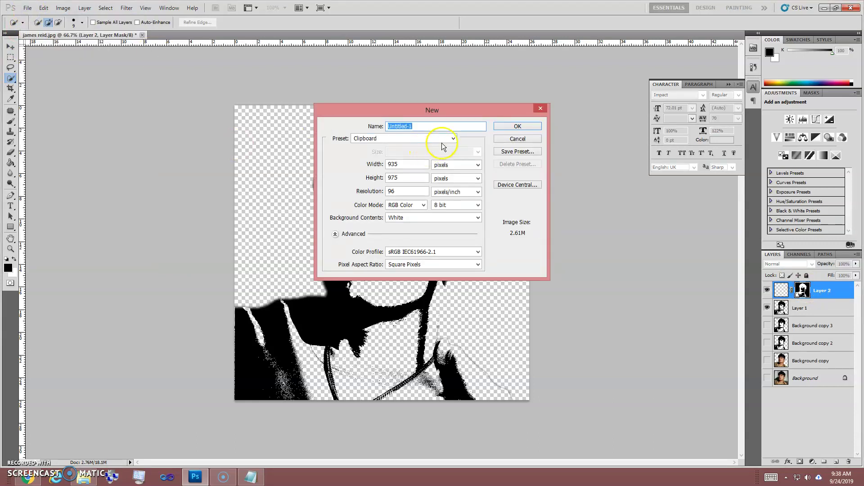
{"action": "left_click", "coordinate": [518, 126]}
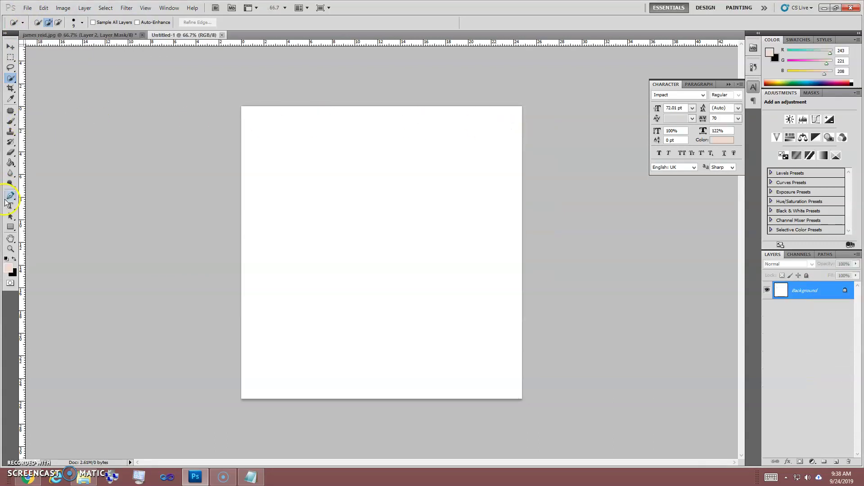
- Draw a paragraph text box near the page centre with black text colour
{"action": "left_click", "coordinate": [9, 205]}
{"action": "left_click_drag", "start_coordinate": [284, 197], "coordinate": [478, 272]}
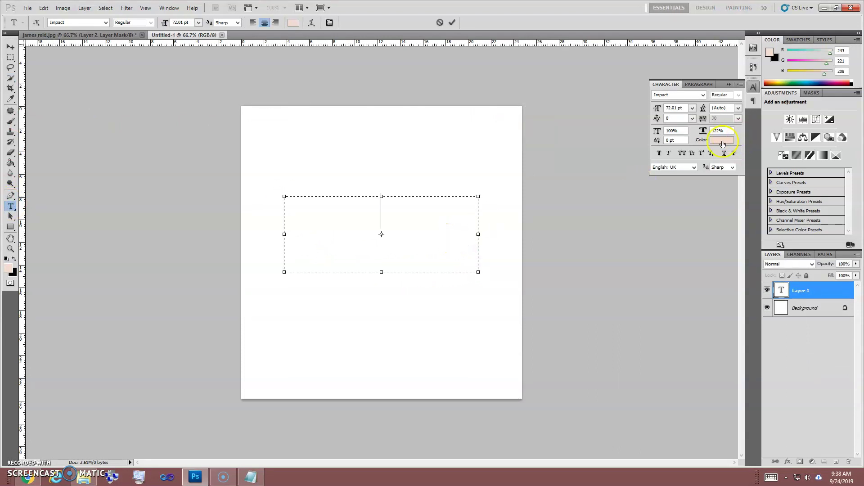
{"action": "left_click", "coordinate": [723, 141]}
{"action": "left_click_drag", "start_coordinate": [565, 295], "coordinate": [548, 347]}
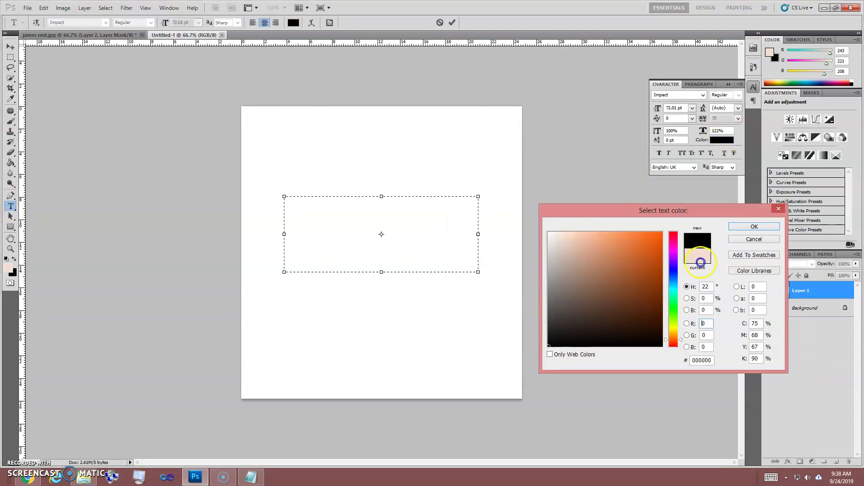
{"action": "left_click", "coordinate": [731, 231]}
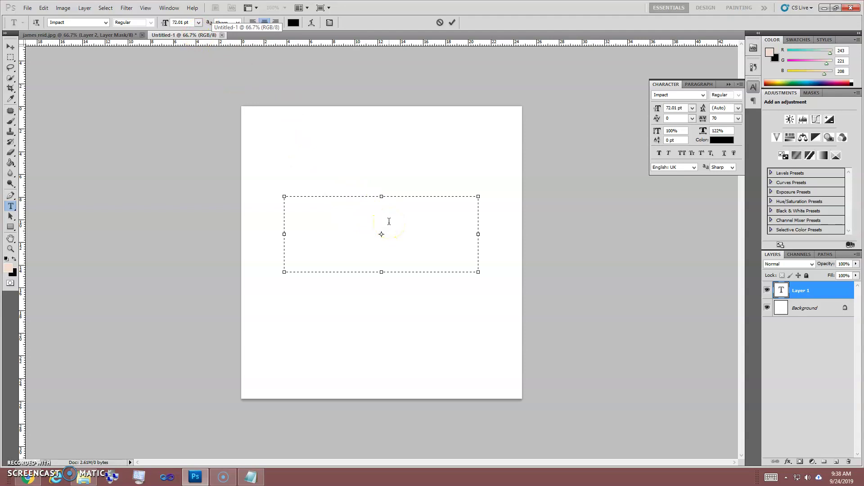
- Type JAMESREID, shrink the text box to fit, and commit the text
{"action": "type", "text": "JAME"}
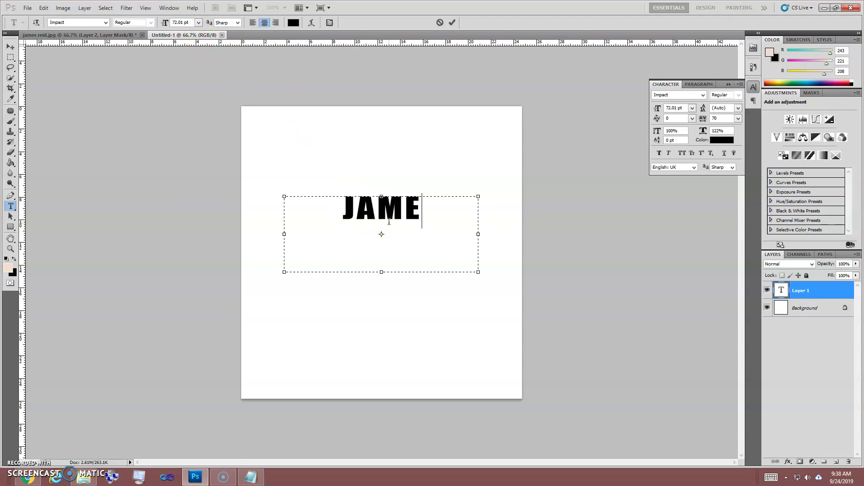
{"action": "type", "text": "SREID"}
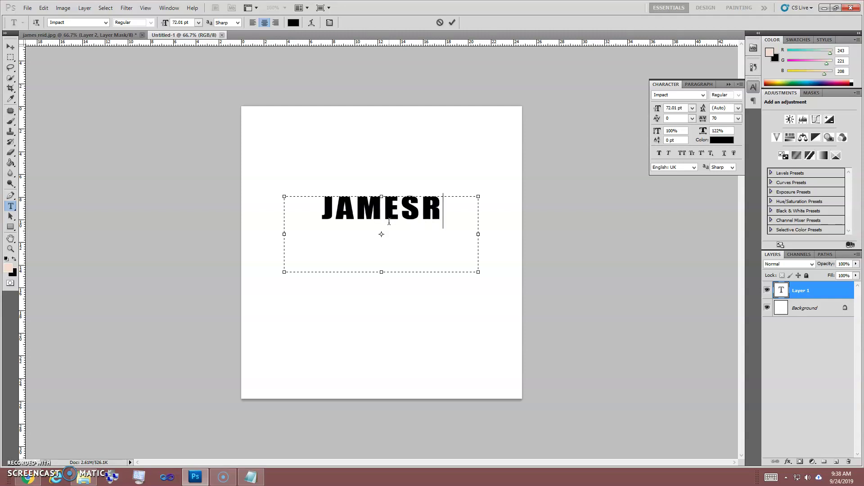
{"action": "left_click", "coordinate": [398, 210]}
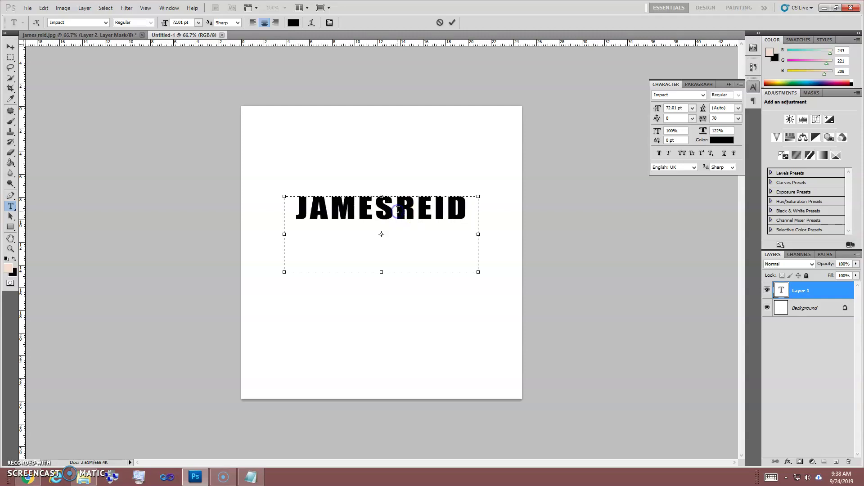
{"action": "left_click_drag", "start_coordinate": [382, 272], "coordinate": [383, 232]}
{"action": "left_click", "coordinate": [451, 22]}
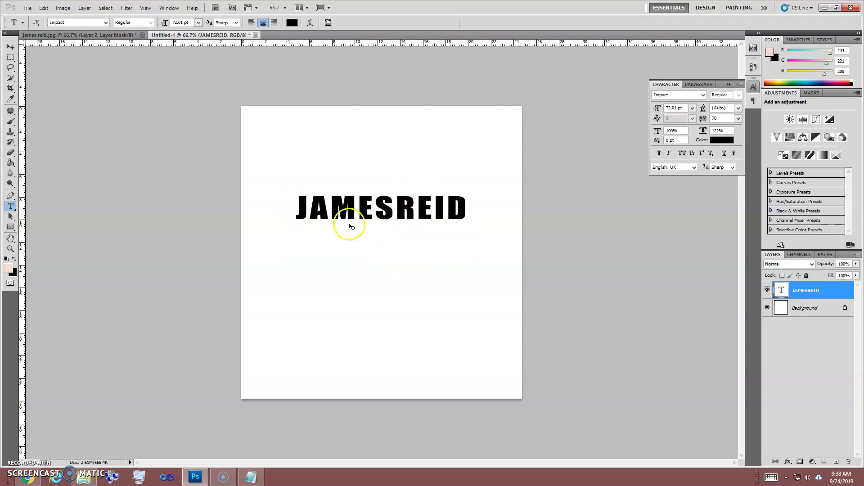
- Free-transform the JAMESREID text taller and wider across most of the canvas, then commit
{"action": "key", "text": "ctrl+t"}
{"action": "left_click_drag", "start_coordinate": [284, 227], "coordinate": [275, 262]}
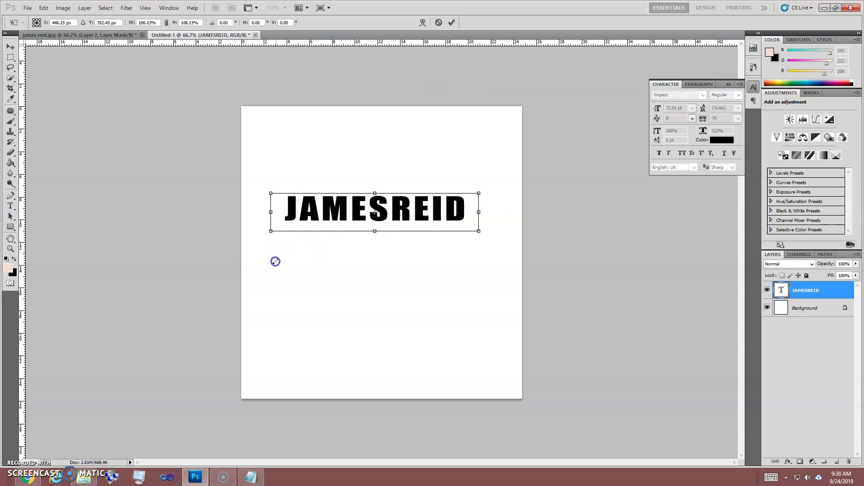
{"action": "left_click_drag", "start_coordinate": [374, 234], "coordinate": [373, 265]}
{"action": "left_click_drag", "start_coordinate": [476, 228], "coordinate": [506, 228]}
{"action": "left_click_drag", "start_coordinate": [269, 228], "coordinate": [253, 231]}
{"action": "left_click", "coordinate": [451, 22]}
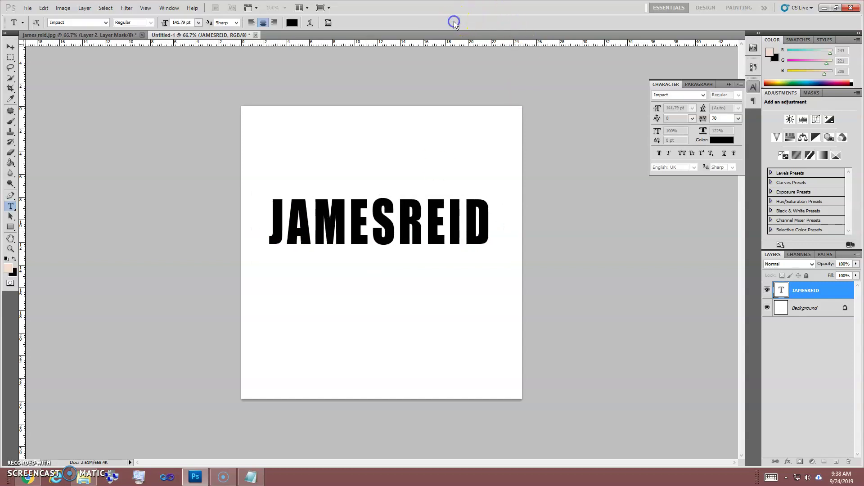
- Enter and leave JAMESREID text editing unchanged, then rotate the text with another transform
{"action": "left_click", "coordinate": [467, 230]}
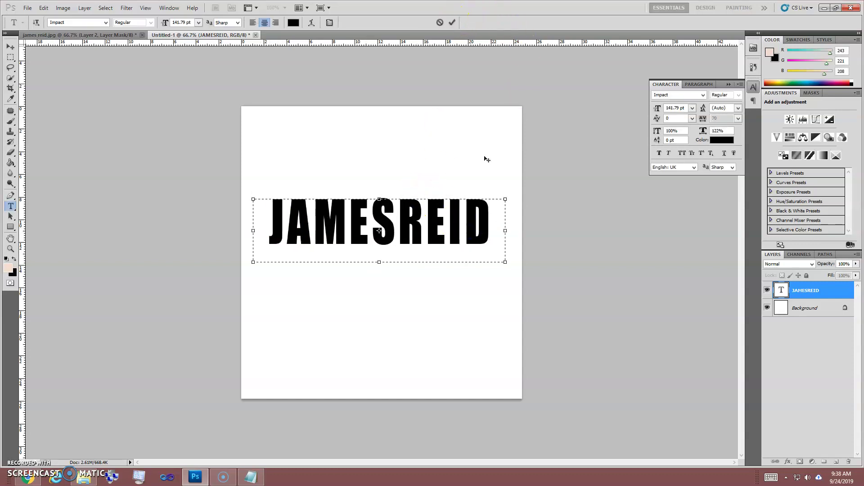
{"action": "left_click", "coordinate": [440, 22]}
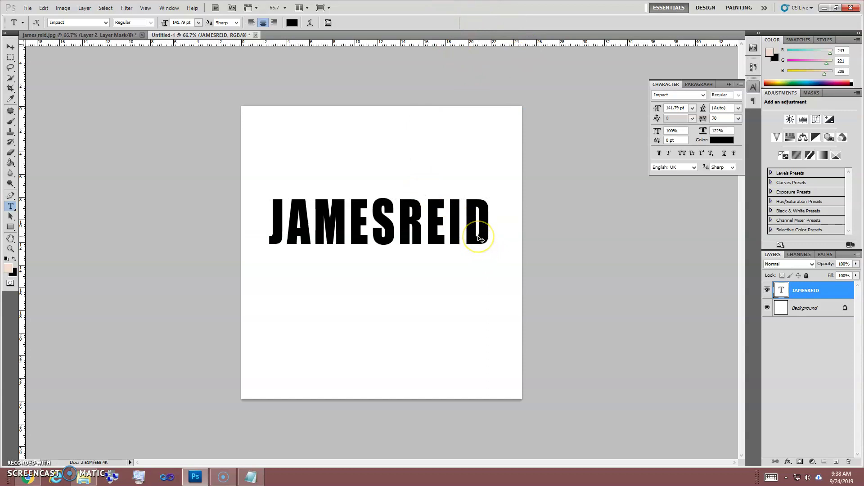
{"action": "key", "text": "ctrl+t"}
{"action": "left_click_drag", "start_coordinate": [515, 191], "coordinate": [459, 207]}
{"action": "left_click", "coordinate": [438, 22]}
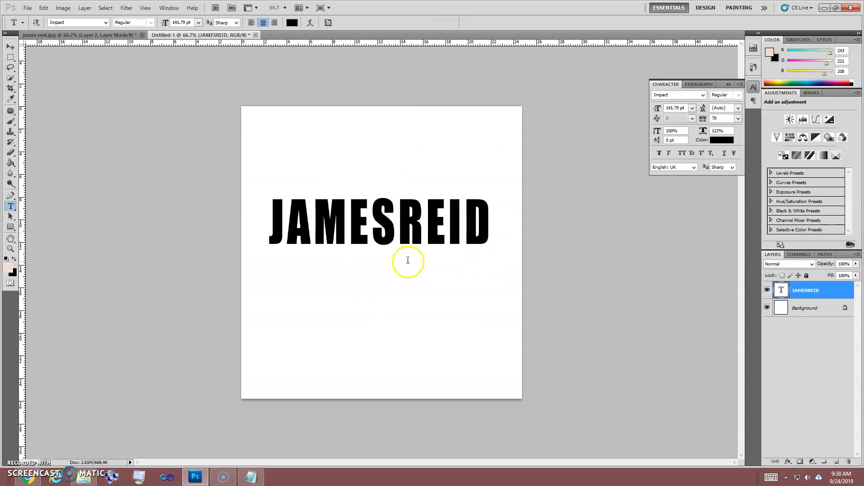
- Define the JAMESREID lettering as brush preset 'REID', then return to james reid.jpg
{"action": "left_click", "coordinate": [27, 8]}
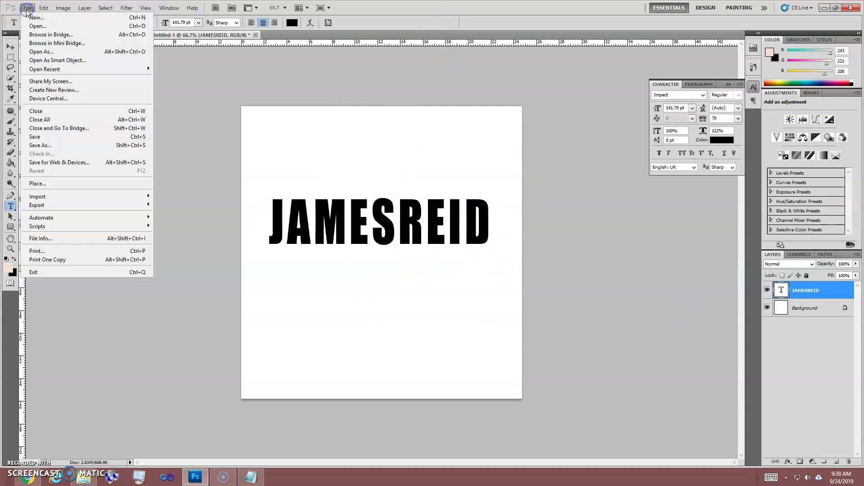
{"action": "mouse_move", "coordinate": [44, 8]}
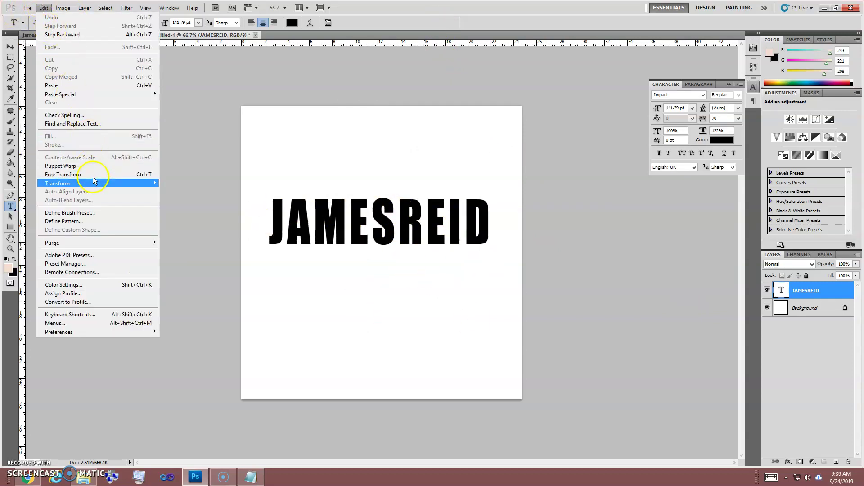
{"action": "left_click", "coordinate": [100, 214]}
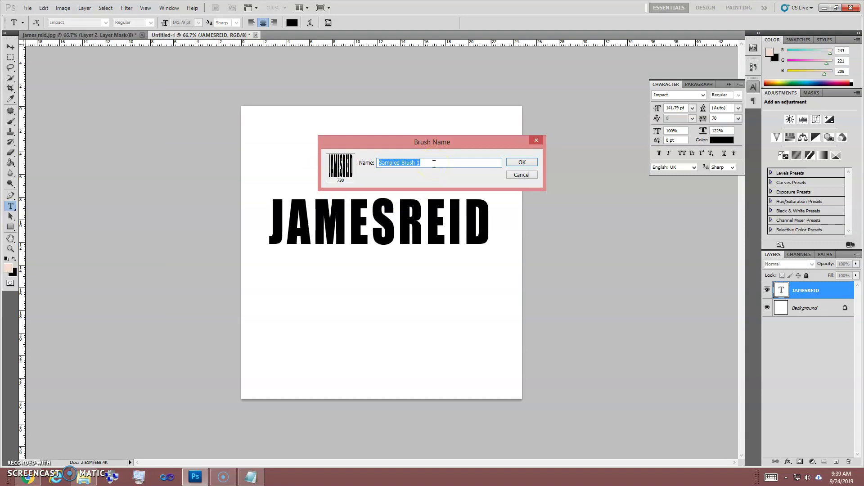
{"action": "type", "text": "REID"}
{"action": "key", "text": "Return"}
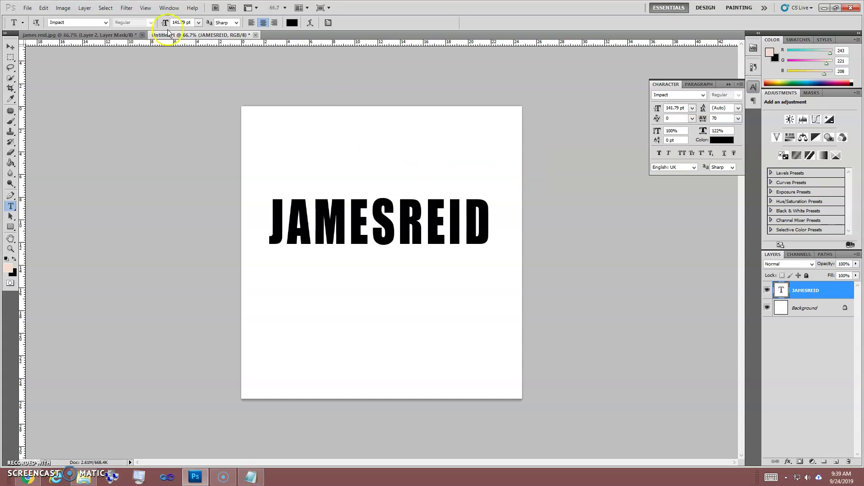
{"action": "left_click", "coordinate": [101, 36]}
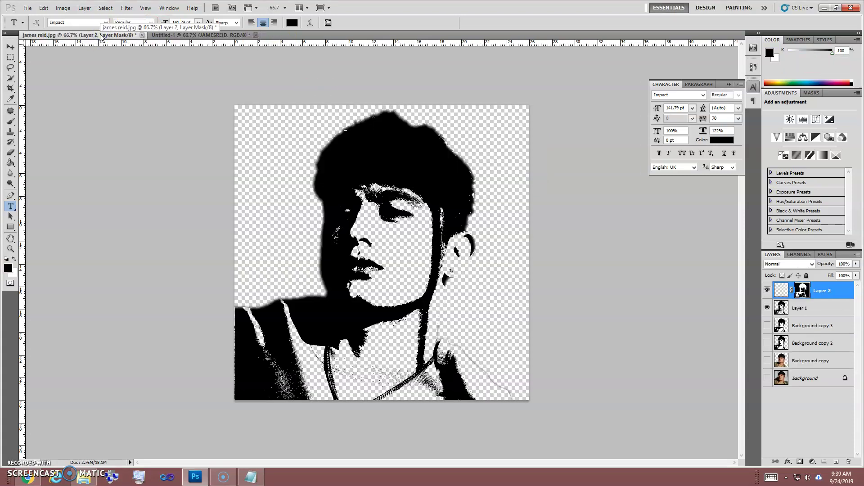
- Select the Brush tool with the new 730 px JAMESREID brush preset
{"action": "left_click", "coordinate": [11, 120]}
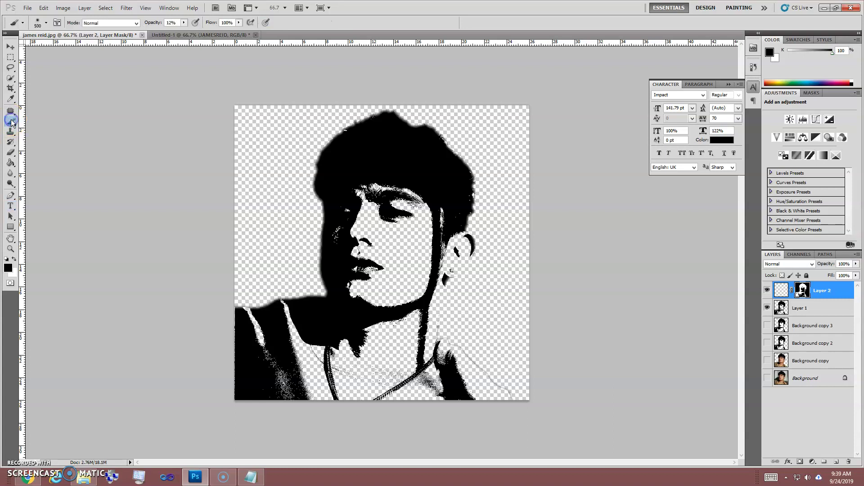
{"action": "left_click", "coordinate": [47, 23]}
{"action": "left_click_drag", "start_coordinate": [102, 87], "coordinate": [101, 122]}
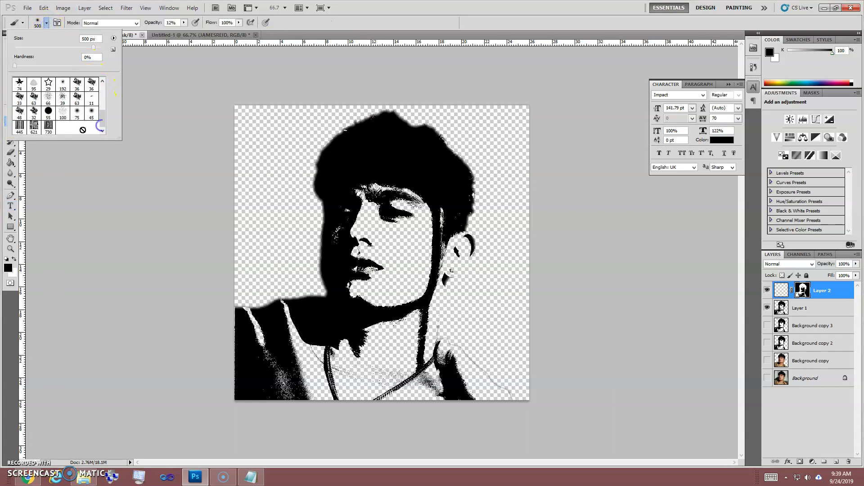
{"action": "left_click", "coordinate": [48, 129]}
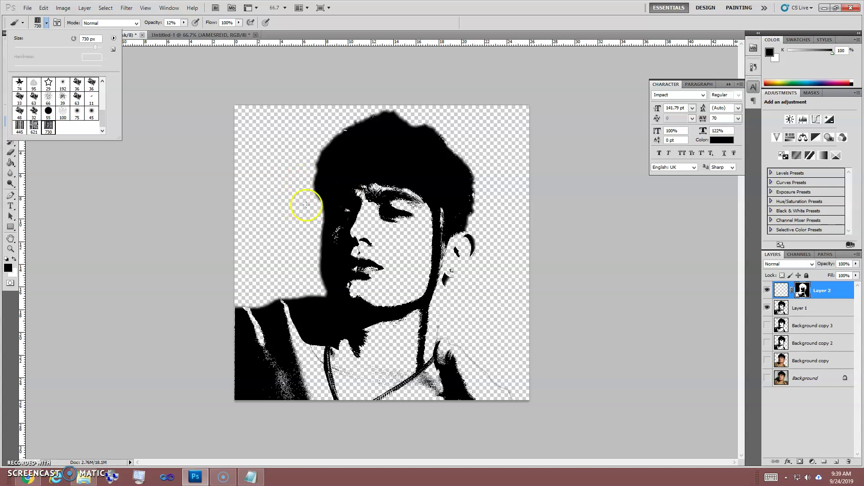
- Test the JAMESREID brush with a few strokes over the hair
{"action": "mouse_move", "coordinate": [304, 167]}
{"action": "left_mouse_down"}
{"action": "mouse_move", "coordinate": [322, 173]}
{"action": "mouse_move", "coordinate": [309, 191]}
{"action": "mouse_move", "coordinate": [317, 208]}
{"action": "left_mouse_up"}
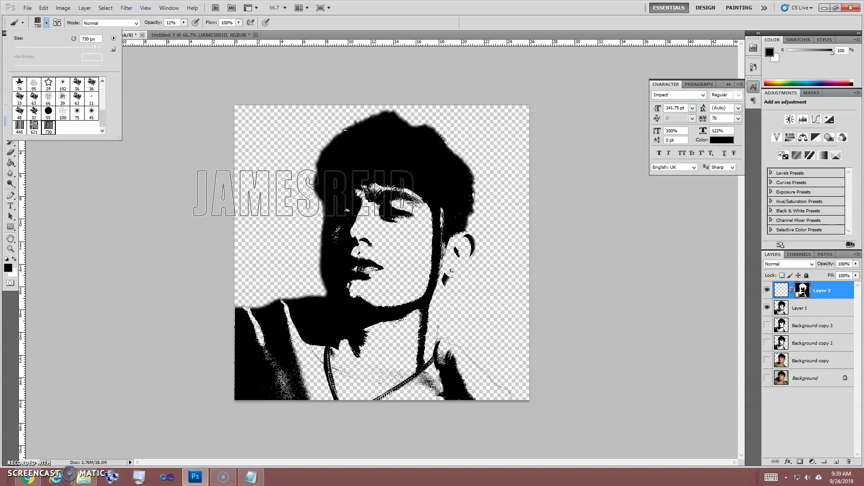
{"action": "mouse_move", "coordinate": [304, 193]}
{"action": "left_mouse_down"}
{"action": "mouse_move", "coordinate": [351, 193]}
{"action": "mouse_move", "coordinate": [401, 168]}
{"action": "mouse_move", "coordinate": [380, 149]}
{"action": "mouse_move", "coordinate": [393, 179]}
{"action": "left_mouse_up"}
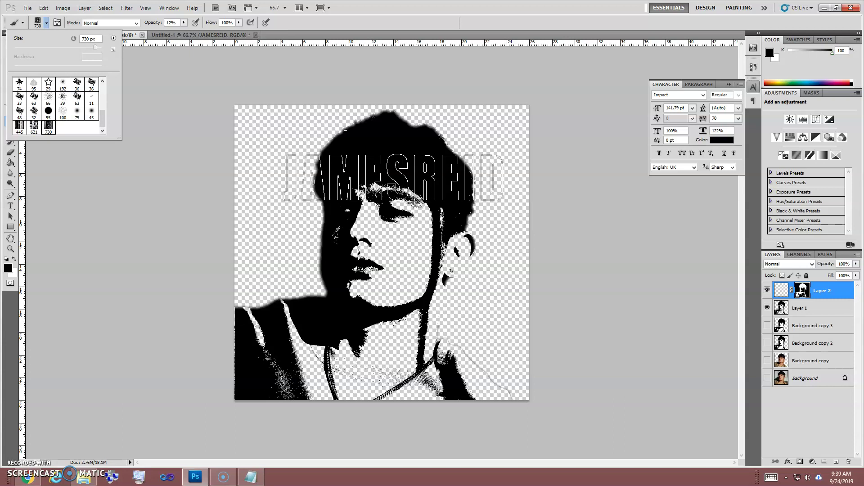
{"action": "mouse_move", "coordinate": [393, 177]}
{"action": "left_mouse_down"}
{"action": "mouse_move", "coordinate": [353, 168]}
{"action": "mouse_move", "coordinate": [390, 170]}
{"action": "left_mouse_up"}
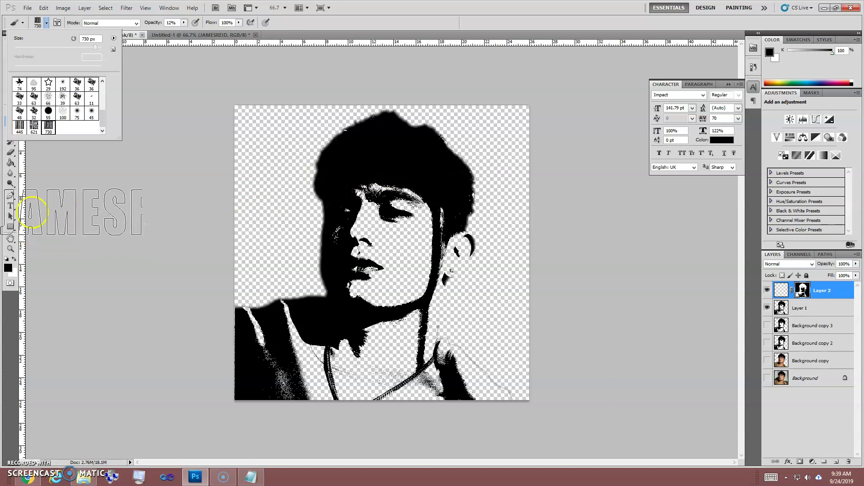
{"action": "left_click", "coordinate": [142, 38]}
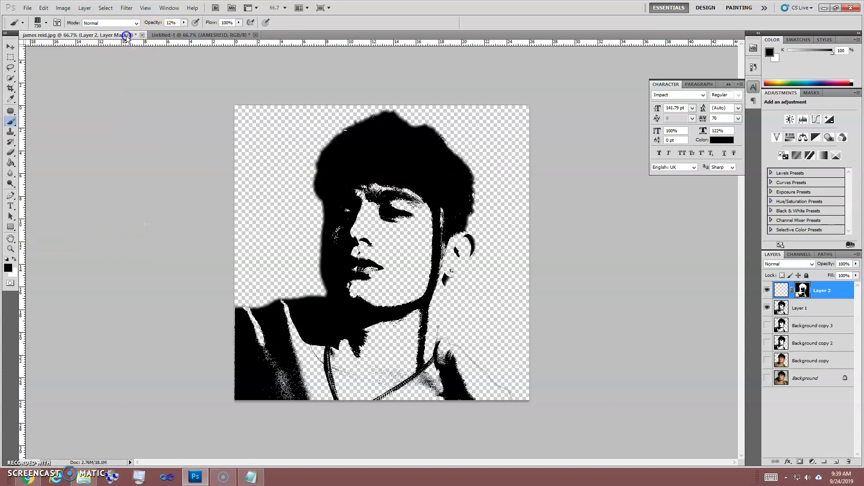
- Fade Layer 1's portrait to 51% opacity, then select Layer 2 for painting
{"action": "left_click", "coordinate": [804, 310]}
{"action": "left_click", "coordinate": [856, 264]}
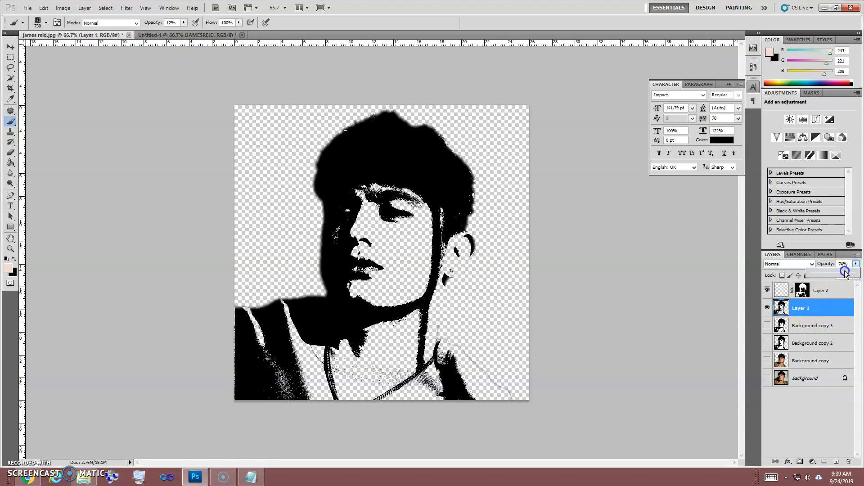
{"action": "left_click_drag", "start_coordinate": [845, 272], "coordinate": [845, 275]}
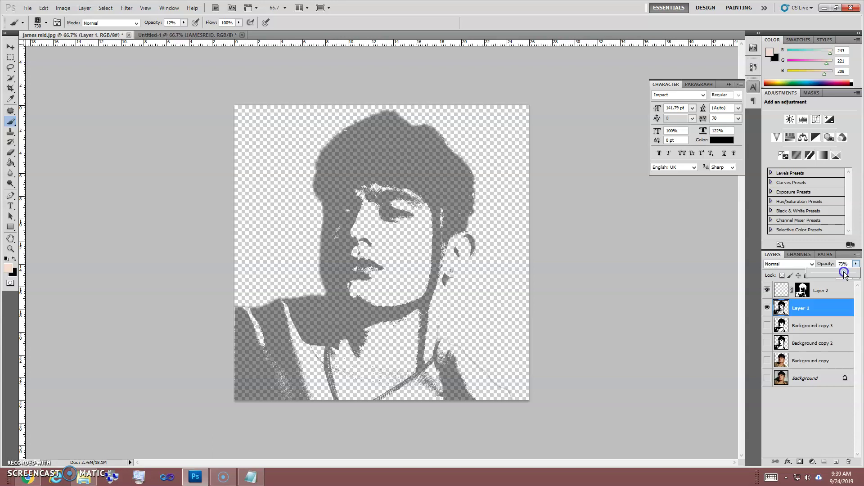
{"action": "left_click_drag", "start_coordinate": [842, 272], "coordinate": [835, 275]}
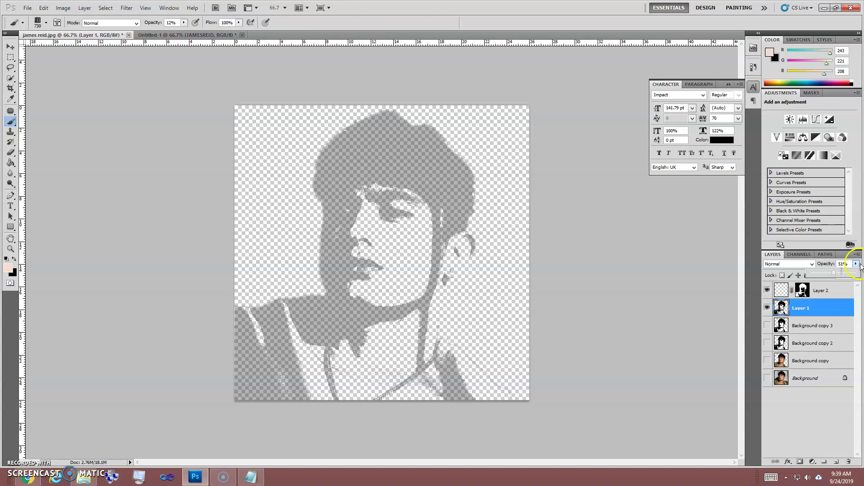
{"action": "left_click", "coordinate": [783, 291]}
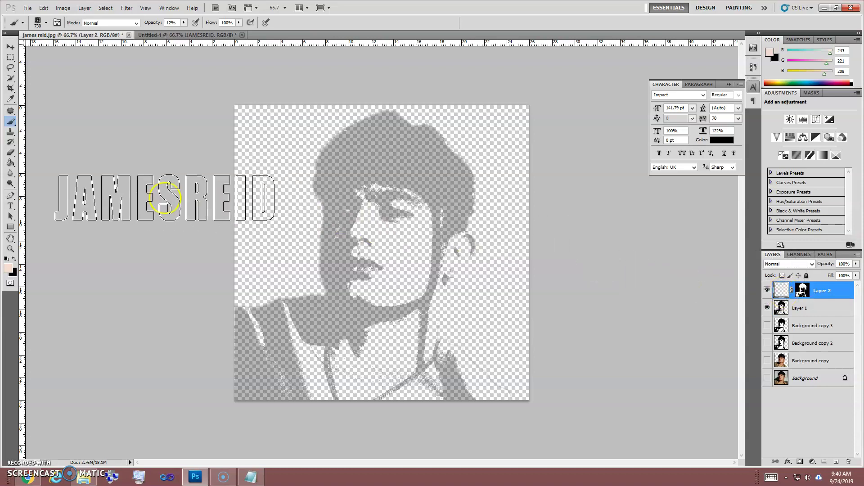
- Make black the paint colour, size the brush to 250 px, and stamp a faint JAMESREID atop the head
{"action": "left_click", "coordinate": [15, 259]}
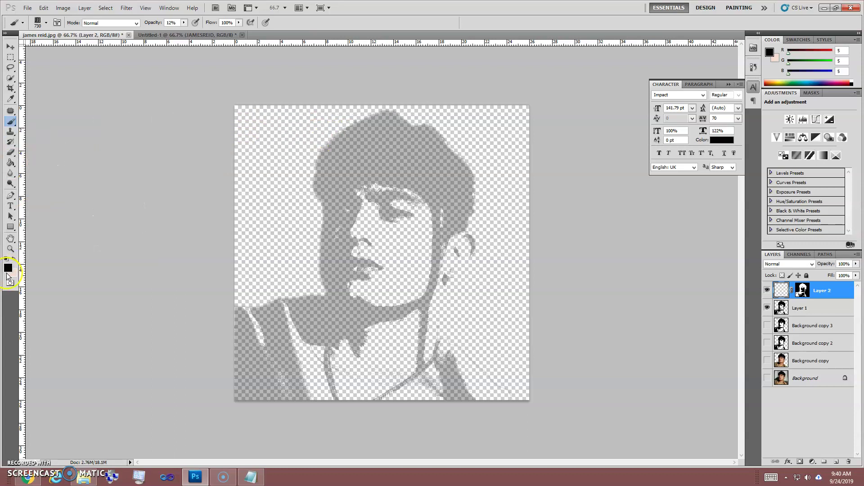
{"action": "left_click_drag", "start_coordinate": [7, 275], "coordinate": [378, 156]}
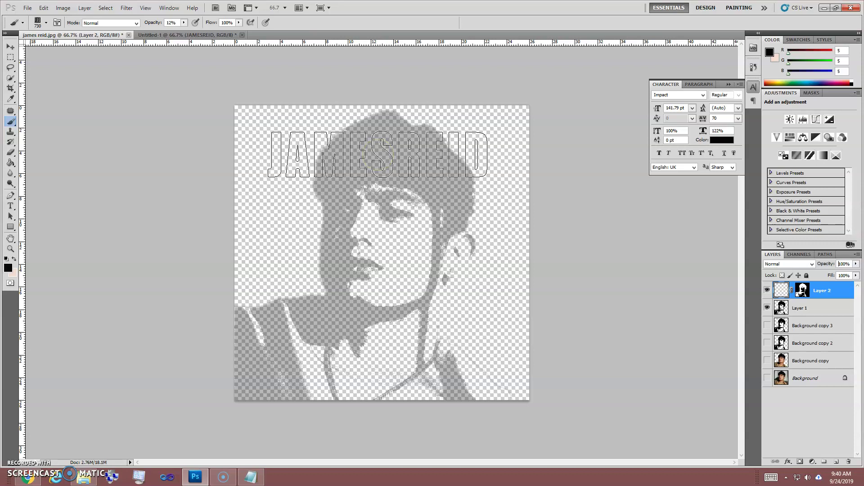
{"action": "mouse_move", "coordinate": [378, 155]}
{"action": "left_mouse_down"}
{"action": "mouse_move", "coordinate": [131, 93]}
{"action": "mouse_move", "coordinate": [363, 153]}
{"action": "left_mouse_up"}
{"action": "key", "text": "bracketleft"}
{"action": "key", "text": "bracketleft"}
{"action": "key", "text": "bracketleft"}
{"action": "key", "text": "bracketleft"}
{"action": "key", "text": "bracketleft"}
{"action": "key", "text": "bracketleft"}
{"action": "key", "text": "bracketleft"}
{"action": "key", "text": "bracketleft"}
{"action": "key", "text": "bracketleft"}
{"action": "key", "text": "bracketleft"}
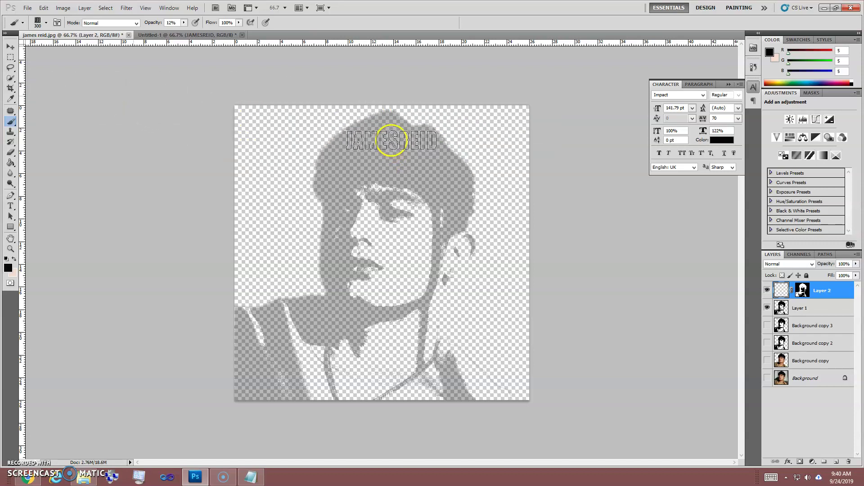
{"action": "key", "text": "bracketright"}
{"action": "key", "text": "bracketright"}
{"action": "key", "text": "bracketright"}
{"action": "key", "text": "bracketright"}
{"action": "key", "text": "bracketright"}
{"action": "key", "text": "bracketright"}
{"action": "key", "text": "bracketright"}
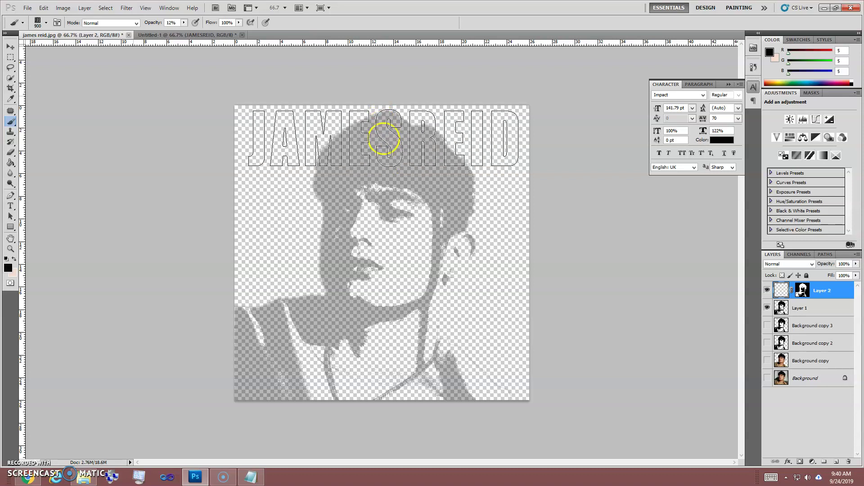
{"action": "key", "text": "bracketleft"}
{"action": "key", "text": "bracketleft"}
{"action": "key", "text": "bracketleft"}
{"action": "key", "text": "bracketleft"}
{"action": "key", "text": "bracketleft"}
{"action": "key", "text": "bracketleft"}
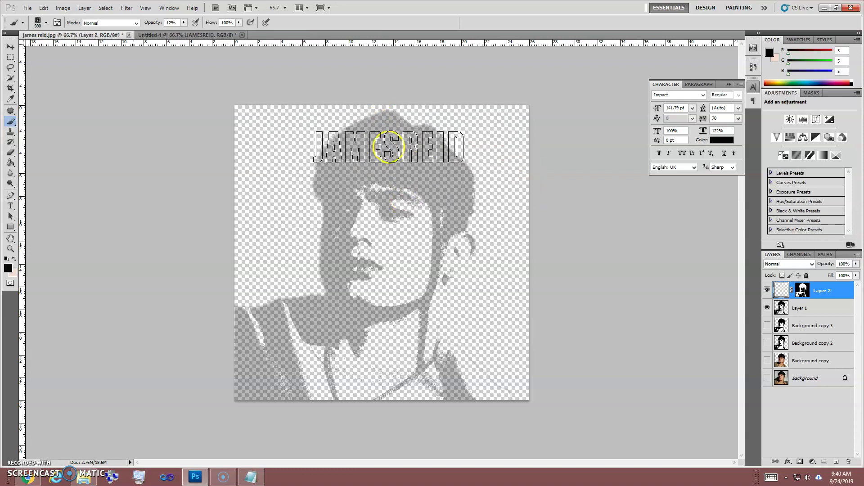
{"action": "key", "text": "bracketleft"}
{"action": "left_click", "coordinate": [380, 138]}
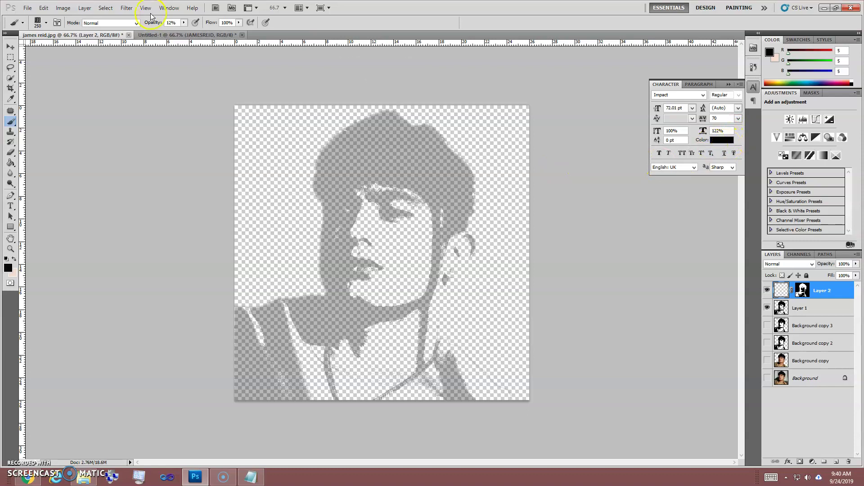
- At 100% opacity, stamp JAMESREID across the hair at 250 and 500 px sizes
{"action": "left_click", "coordinate": [184, 22]}
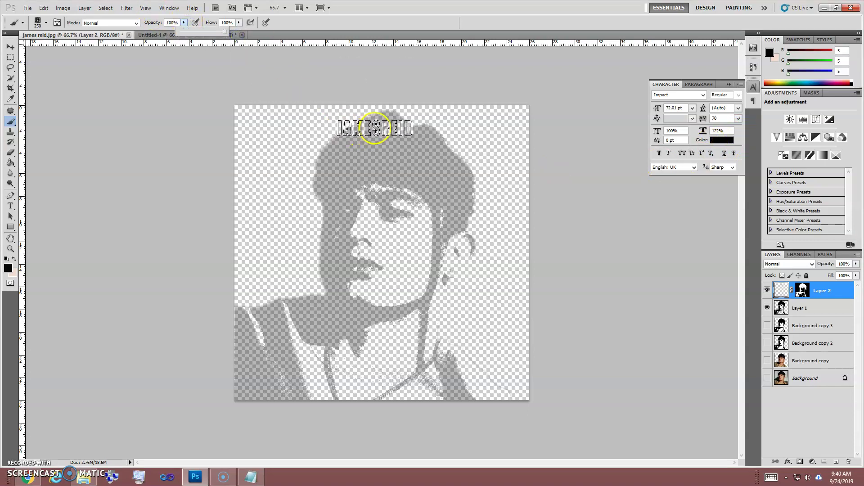
{"action": "left_click", "coordinate": [376, 135]}
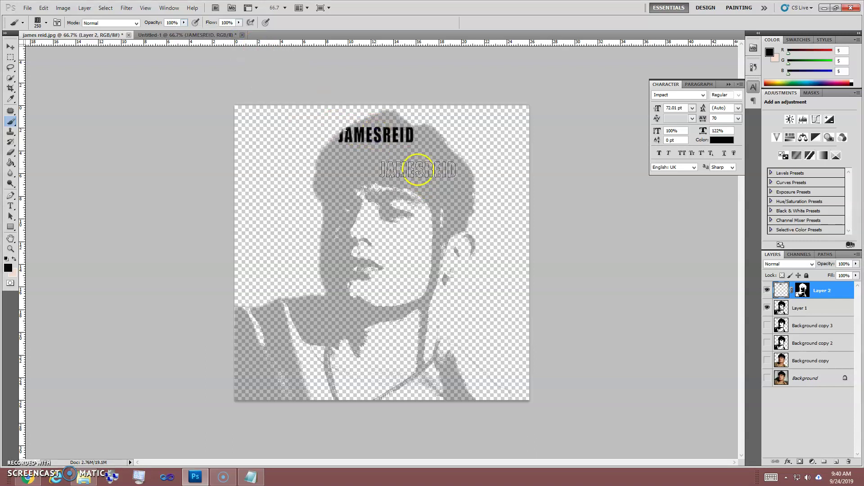
{"action": "left_click", "coordinate": [418, 152]}
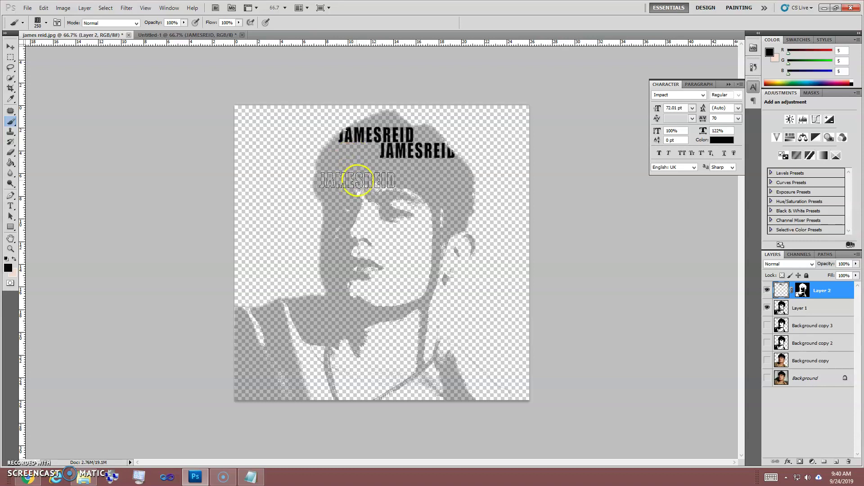
{"action": "key", "text": "bracketright"}
{"action": "key", "text": "bracketright"}
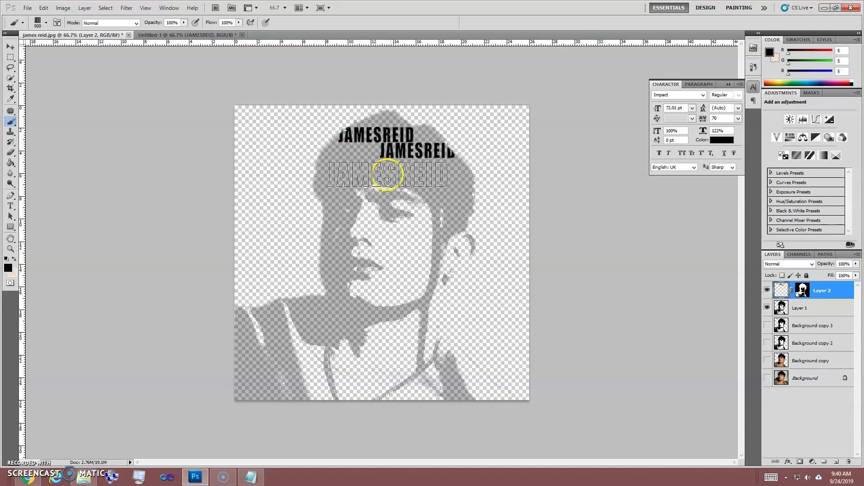
{"action": "left_click", "coordinate": [389, 177]}
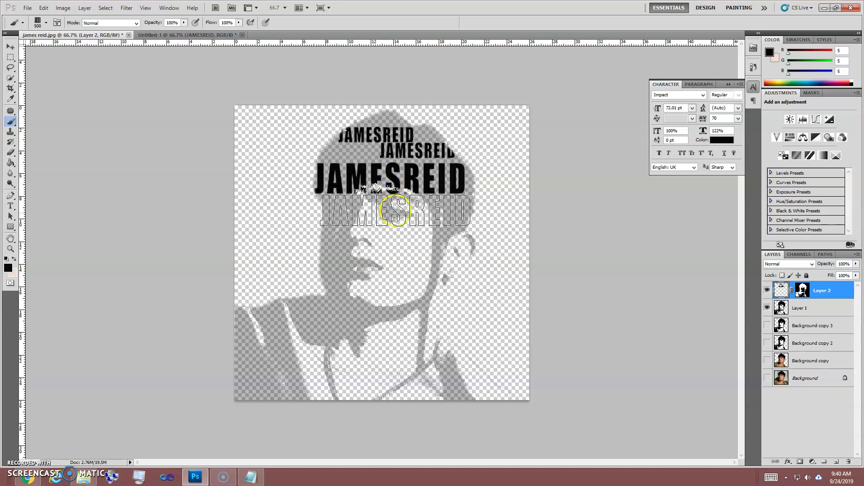
{"action": "key", "text": "bracketleft"}
{"action": "key", "text": "bracketleft"}
{"action": "key", "text": "bracketleft"}
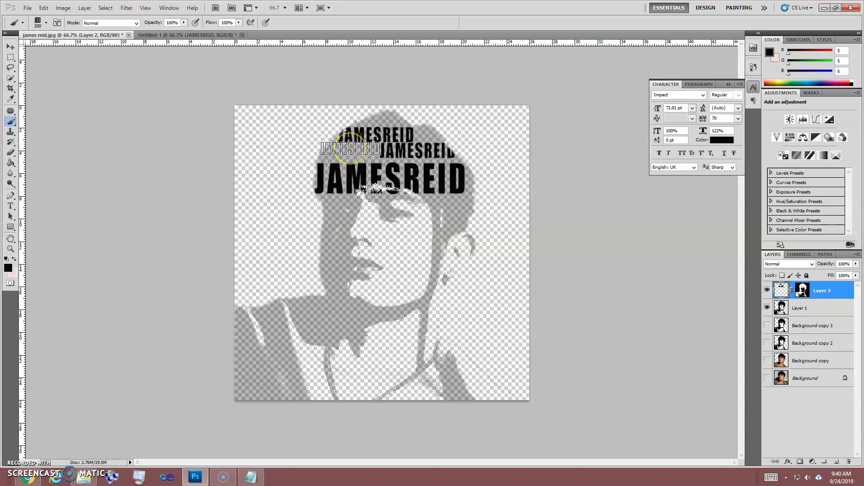
{"action": "key", "text": "bracketleft"}
{"action": "key", "text": "bracketleft"}
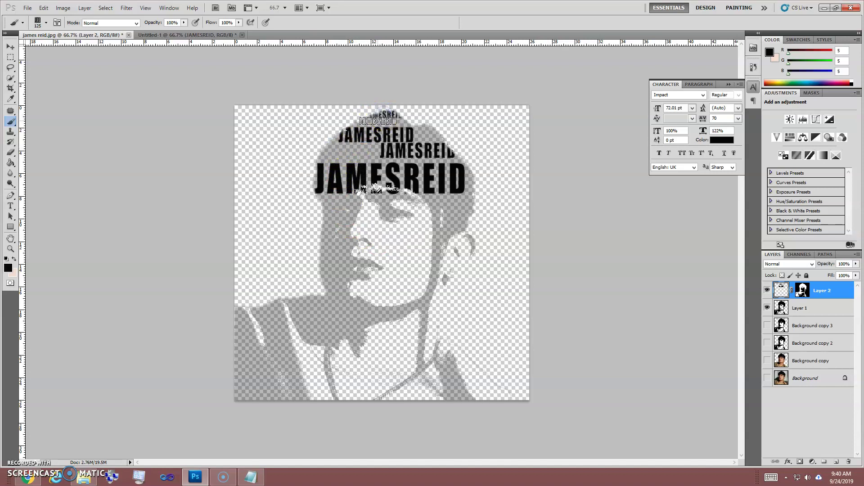
- Stamp small JAMESREID text at the crown and over the forehead, growing to 250
{"action": "left_click_drag", "start_coordinate": [375, 122], "coordinate": [413, 122]}
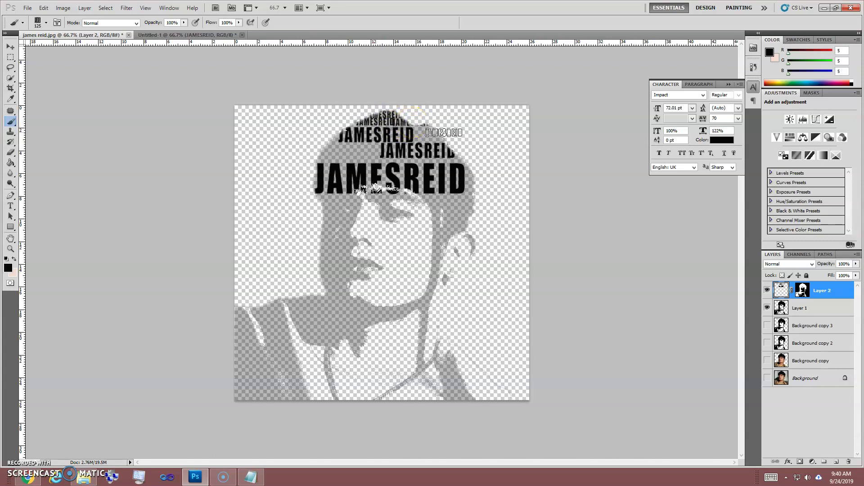
{"action": "left_click", "coordinate": [433, 131]}
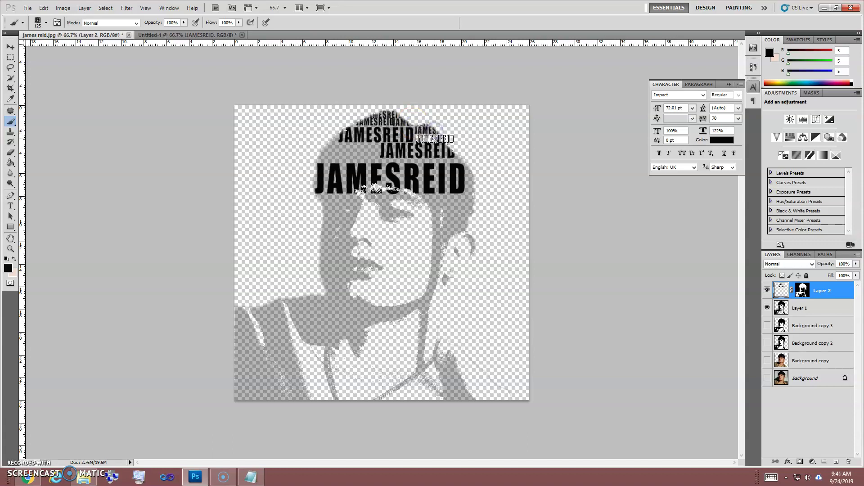
{"action": "key", "text": "bracketright"}
{"action": "key", "text": "bracketright"}
{"action": "mouse_move", "coordinate": [336, 152]}
{"action": "left_mouse_down"}
{"action": "mouse_move", "coordinate": [315, 144]}
{"action": "mouse_move", "coordinate": [328, 140]}
{"action": "mouse_move", "coordinate": [318, 141]}
{"action": "mouse_move", "coordinate": [345, 155]}
{"action": "mouse_move", "coordinate": [318, 183]}
{"action": "mouse_move", "coordinate": [333, 206]}
{"action": "left_mouse_up"}
{"action": "key", "text": "bracketright"}
{"action": "key", "text": "bracketright"}
{"action": "key", "text": "bracketright"}
{"action": "left_click", "coordinate": [338, 146]}
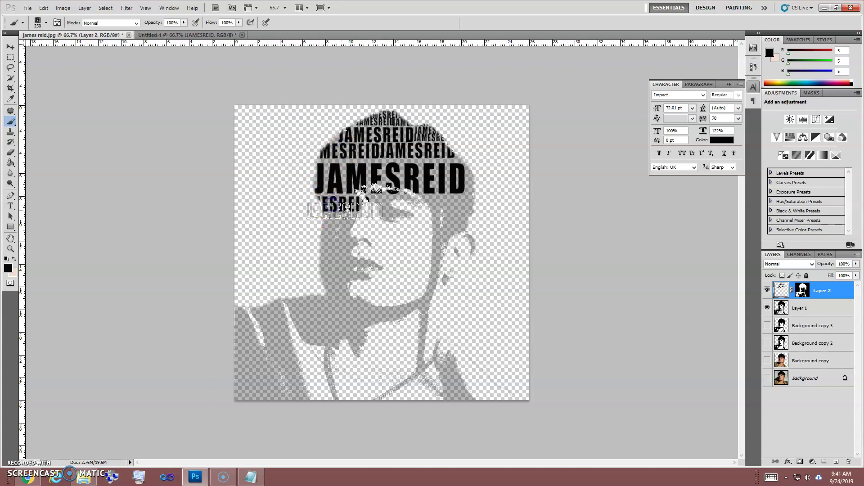
- Stamp JAMESREID over the brow at 300 and 200, then down along the left cheek
{"action": "key", "text": "bracketright"}
{"action": "key", "text": "bracketright"}
{"action": "key", "text": "bracketright"}
{"action": "key", "text": "bracketleft"}
{"action": "key", "text": "bracketleft"}
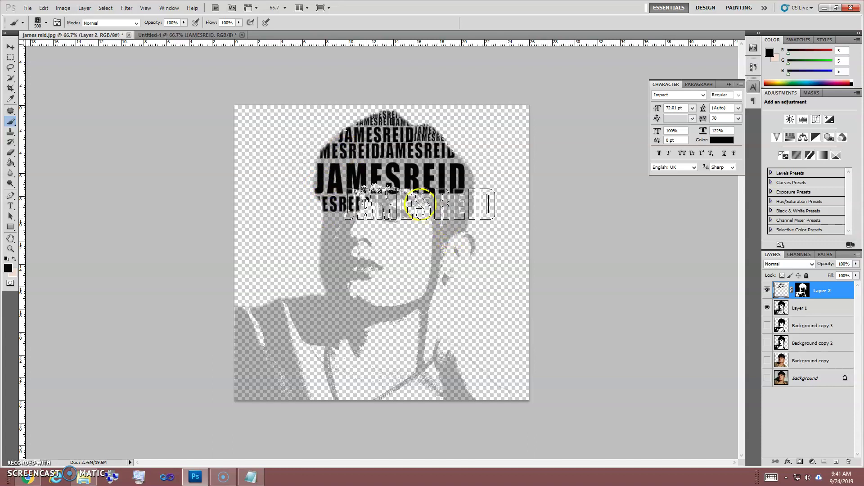
{"action": "mouse_move", "coordinate": [429, 208]}
{"action": "left_mouse_down"}
{"action": "mouse_move", "coordinate": [407, 204]}
{"action": "mouse_move", "coordinate": [453, 201]}
{"action": "mouse_move", "coordinate": [478, 223]}
{"action": "left_mouse_up"}
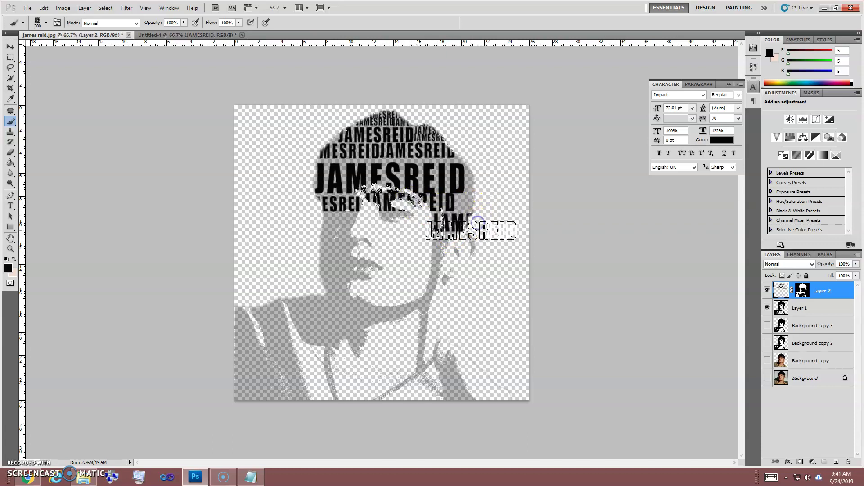
{"action": "key", "text": "bracketleft"}
{"action": "key", "text": "bracketleft"}
{"action": "key", "text": "bracketleft"}
{"action": "key", "text": "bracketleft"}
{"action": "key", "text": "bracketleft"}
{"action": "key", "text": "bracketleft"}
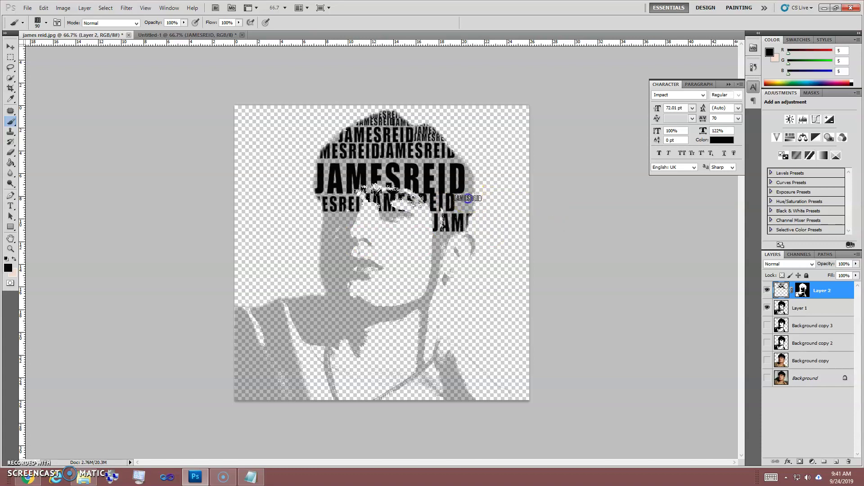
{"action": "left_click", "coordinate": [470, 207]}
{"action": "mouse_move", "coordinate": [354, 221]}
{"action": "left_mouse_down"}
{"action": "mouse_move", "coordinate": [344, 231]}
{"action": "mouse_move", "coordinate": [388, 225]}
{"action": "mouse_move", "coordinate": [394, 217]}
{"action": "mouse_move", "coordinate": [337, 246]}
{"action": "left_mouse_up"}
{"action": "key", "text": "bracketright"}
{"action": "key", "text": "bracketright"}
{"action": "left_click", "coordinate": [390, 222]}
{"action": "key", "text": "bracketright"}
{"action": "key", "text": "bracketright"}
{"action": "key", "text": "bracketright"}
{"action": "key", "text": "bracketright"}
{"action": "key", "text": "bracketright"}
{"action": "key", "text": "bracketright"}
{"action": "key", "text": "bracketright"}
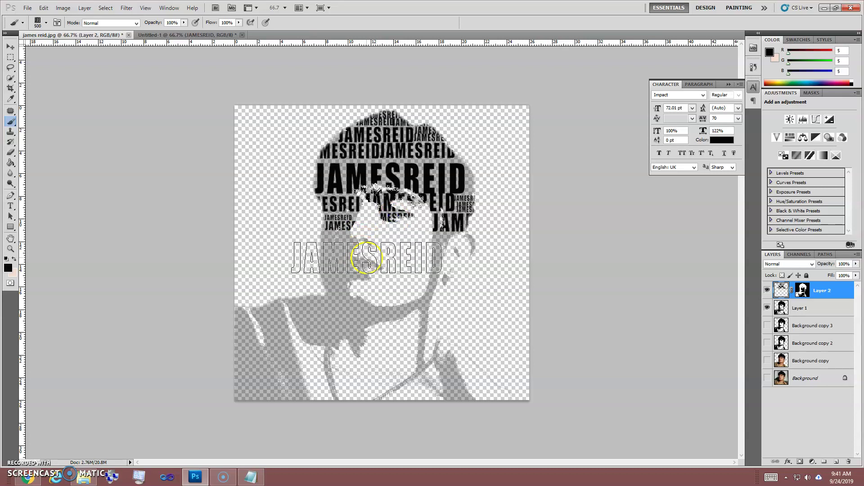
- Stamp JAMESREID on the cheek, near the ear, on the chin and at the left edge
{"action": "left_click", "coordinate": [383, 254]}
{"action": "key", "text": "bracketleft"}
{"action": "key", "text": "bracketleft"}
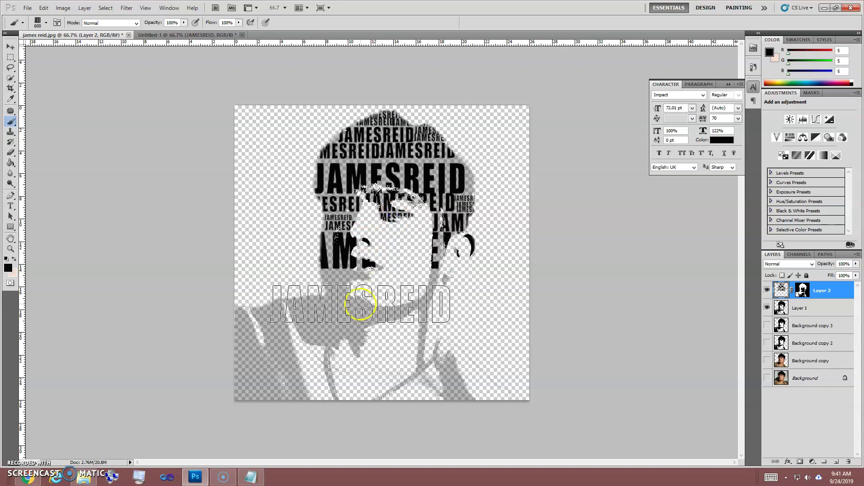
{"action": "left_click", "coordinate": [341, 281]}
{"action": "key", "text": "bracketleft"}
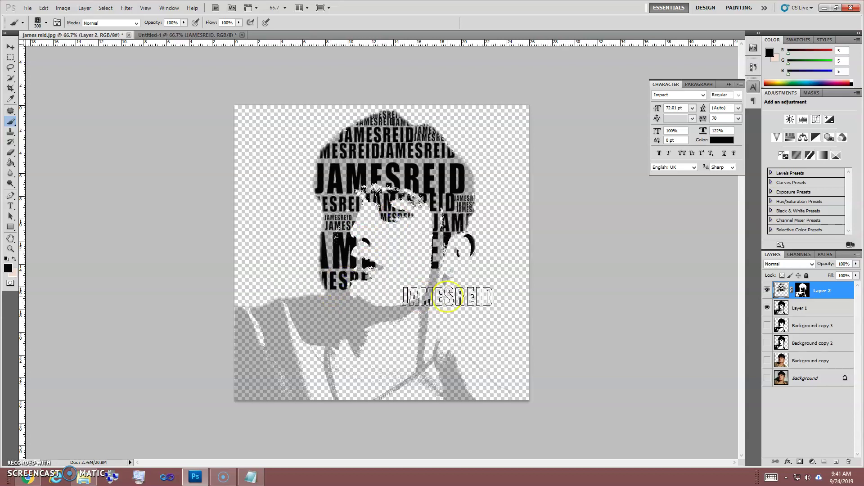
{"action": "left_click", "coordinate": [454, 282]}
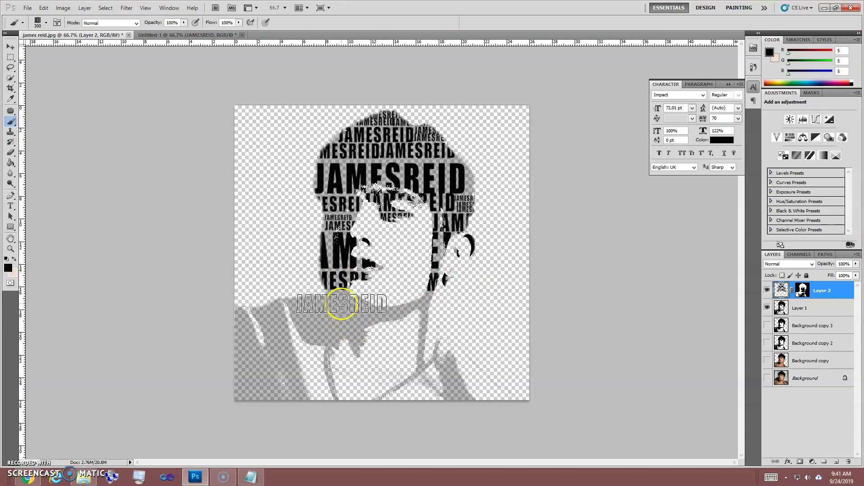
{"action": "left_click", "coordinate": [341, 304]}
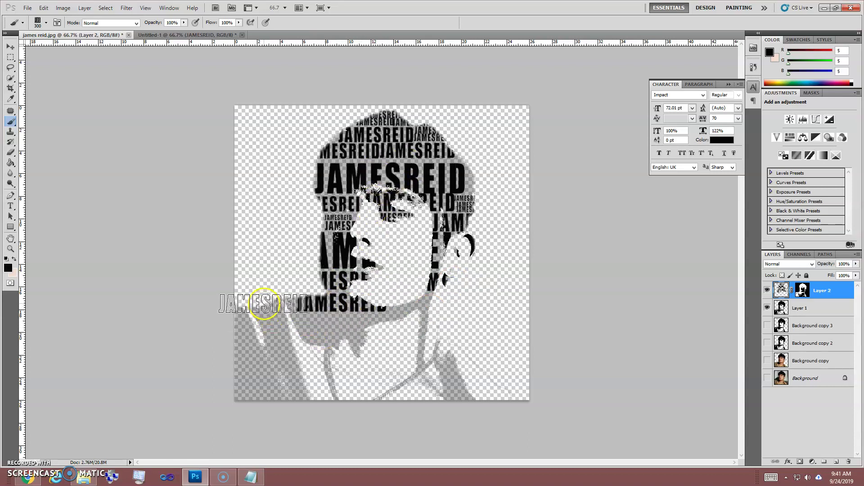
{"action": "left_click", "coordinate": [252, 305]}
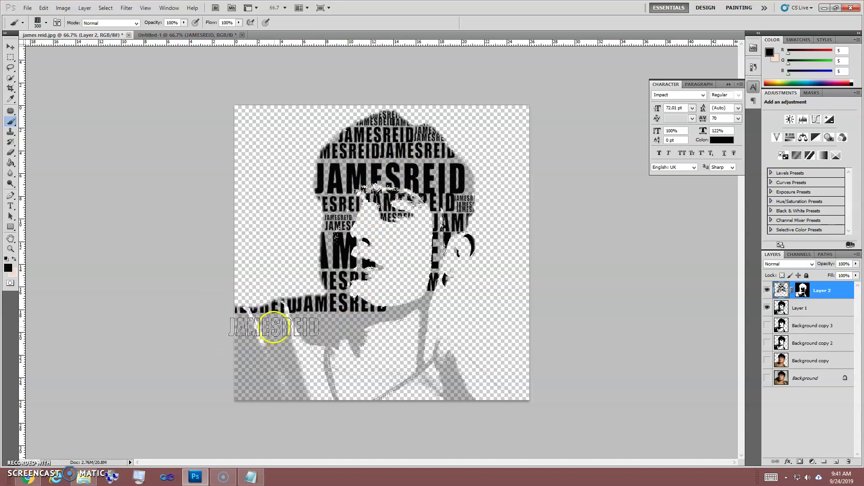
{"action": "left_click", "coordinate": [282, 325]}
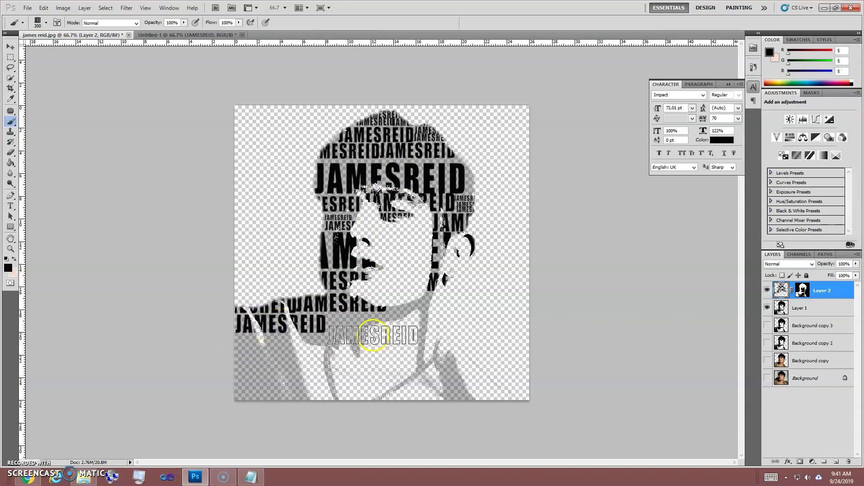
{"action": "left_click", "coordinate": [373, 328]}
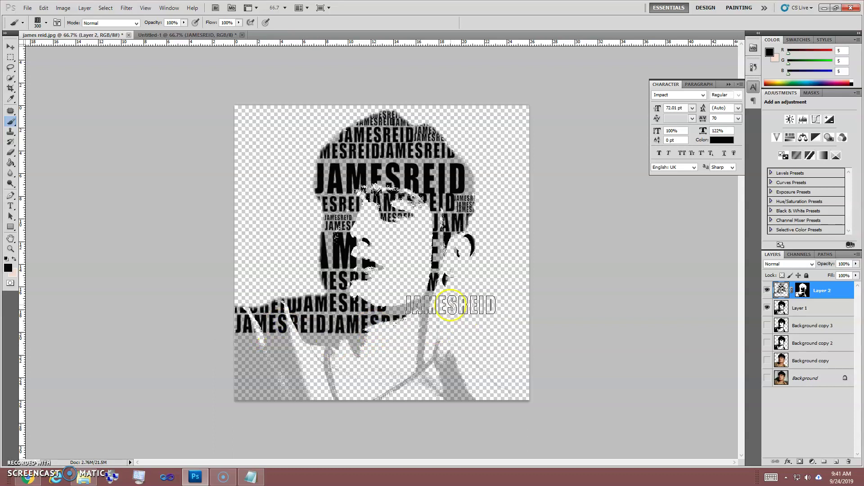
- Stamp a 600 px JAMESREID at lower left, smaller ones in the corner, then faint ones across the chest
{"action": "key", "text": "bracketright"}
{"action": "key", "text": "bracketright"}
{"action": "key", "text": "bracketright"}
{"action": "left_click", "coordinate": [310, 354]}
{"action": "key", "text": "bracketleft"}
{"action": "key", "text": "bracketleft"}
{"action": "key", "text": "bracketleft"}
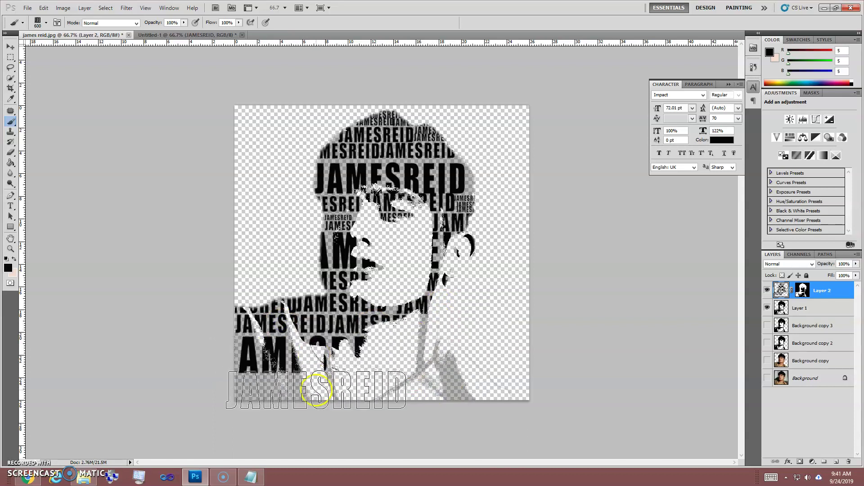
{"action": "key", "text": "bracketleft"}
{"action": "key", "text": "bracketleft"}
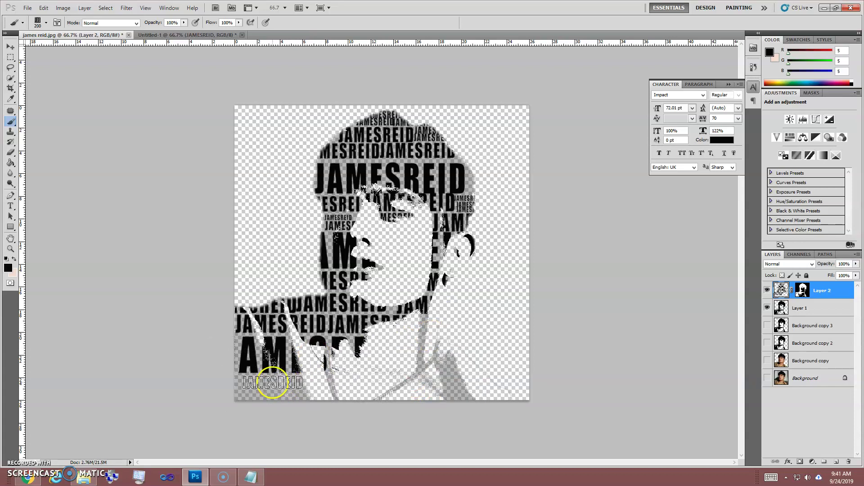
{"action": "left_click", "coordinate": [266, 381]}
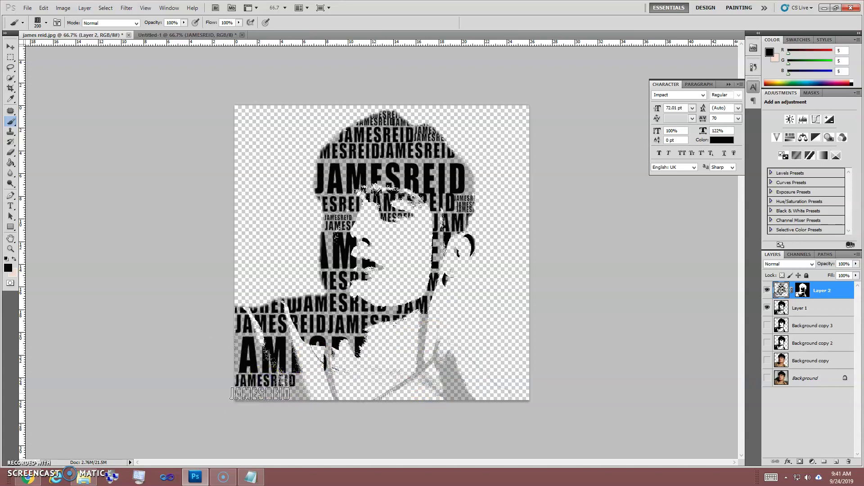
{"action": "left_click", "coordinate": [262, 394]}
{"action": "key", "text": "bracketright"}
{"action": "key", "text": "bracketright"}
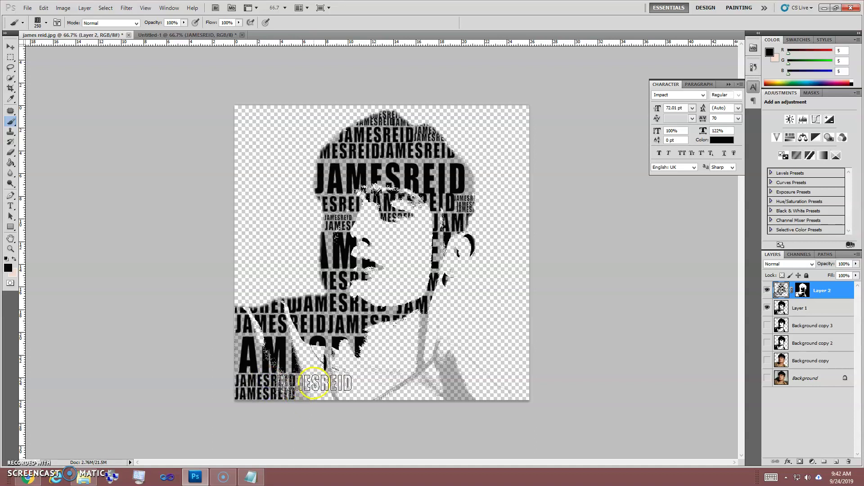
{"action": "left_click", "coordinate": [333, 384]}
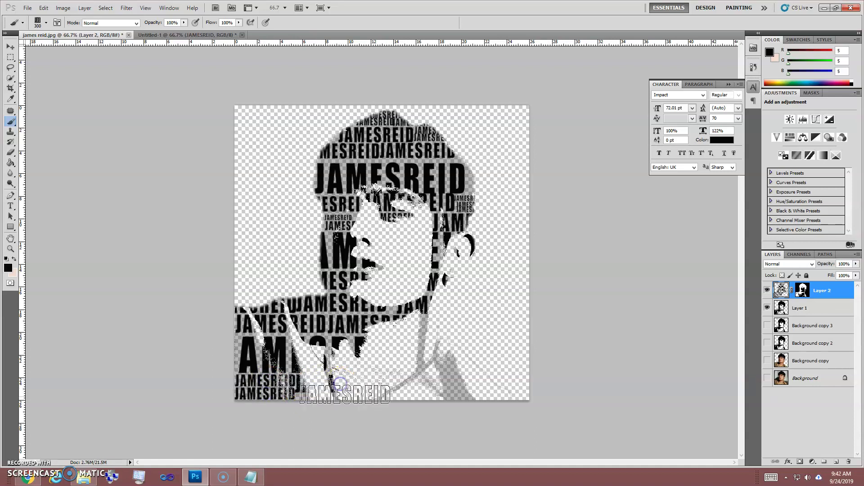
{"action": "left_click", "coordinate": [444, 361]}
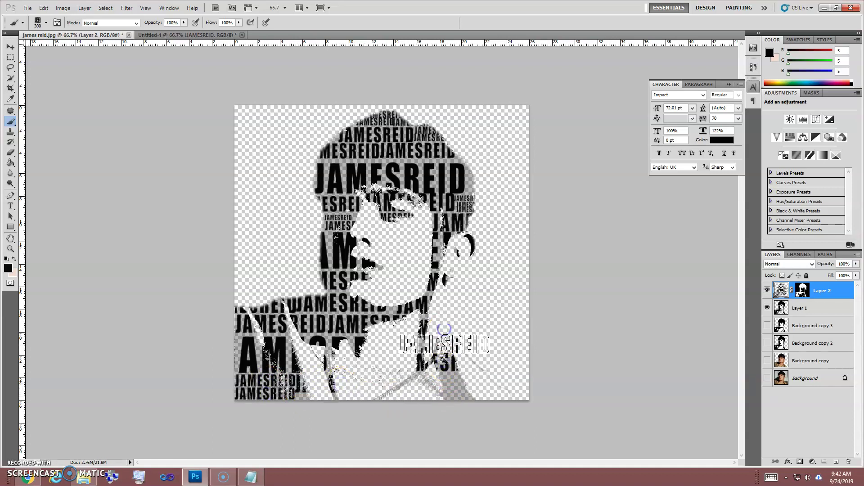
{"action": "left_click", "coordinate": [458, 381]}
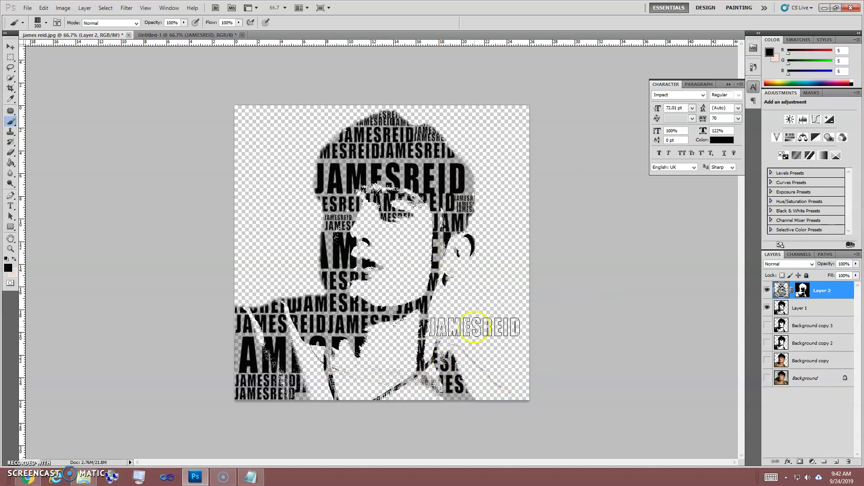
- Add an empty Layer 3 above Background copy 3 and select the Gradient Tool
{"action": "left_click", "coordinate": [823, 328]}
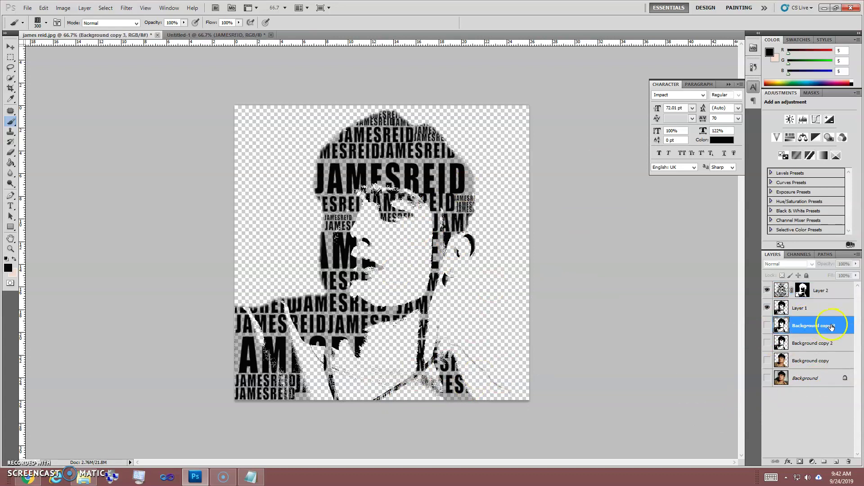
{"action": "left_click", "coordinate": [836, 463]}
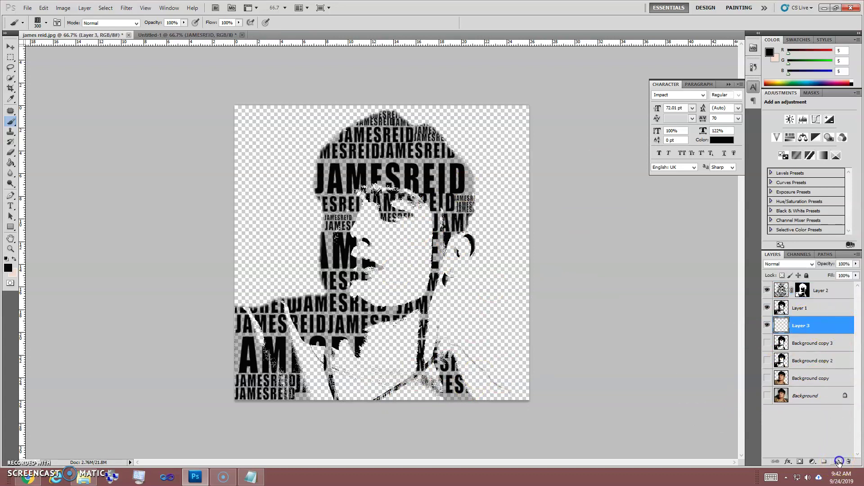
{"action": "left_click", "coordinate": [11, 163]}
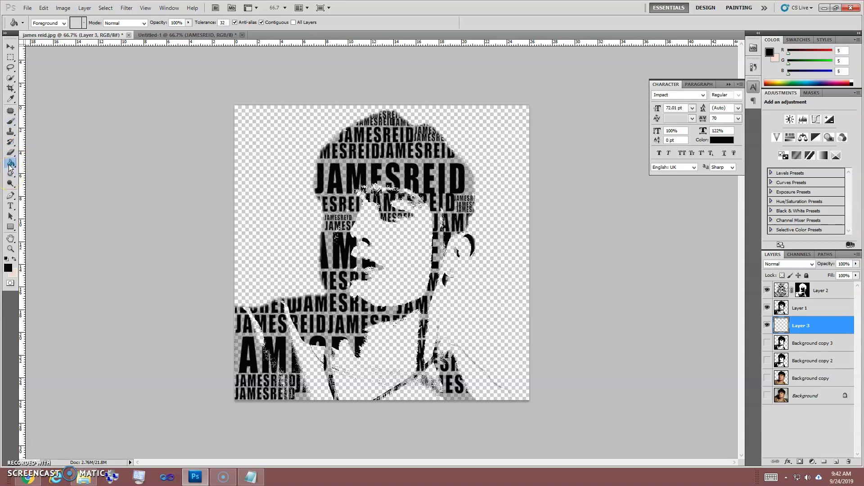
{"action": "left_click", "coordinate": [9, 165]}
{"action": "left_click", "coordinate": [32, 169]}
{"action": "left_click", "coordinate": [43, 163]}
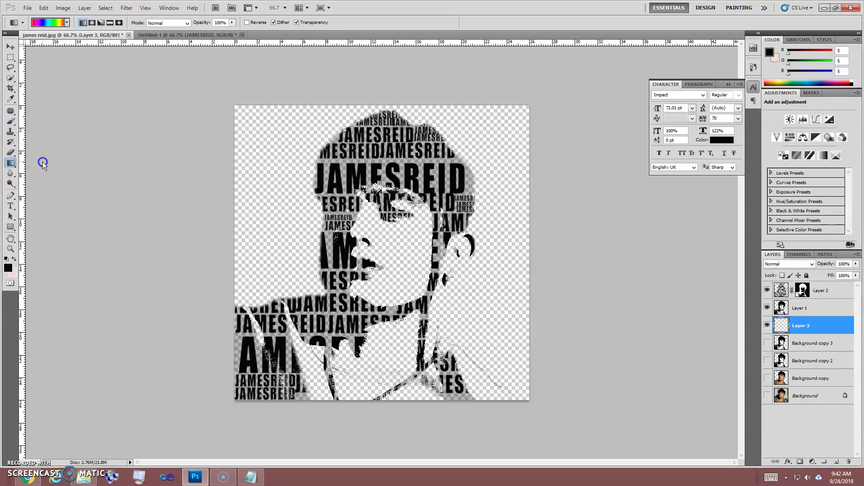
- Set the foreground colour to dark grey 636366, then start choosing a yellow background colour
{"action": "left_click", "coordinate": [7, 268]}
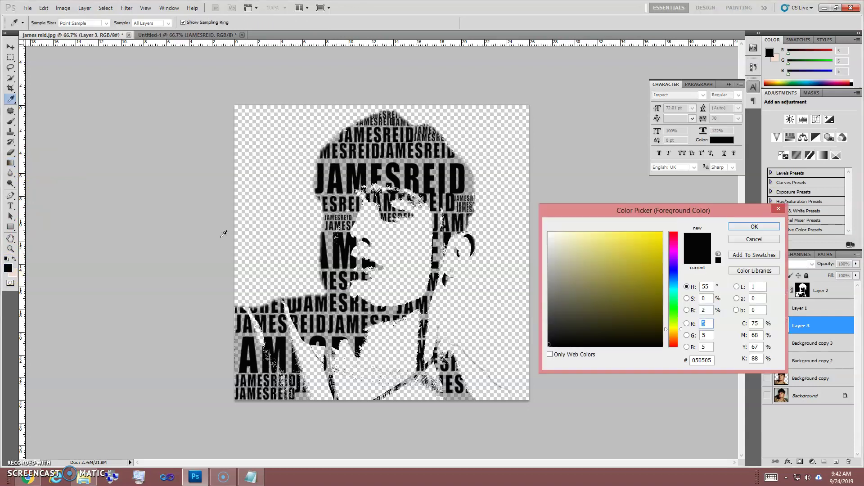
{"action": "left_click", "coordinate": [673, 251]}
{"action": "left_click", "coordinate": [657, 240]}
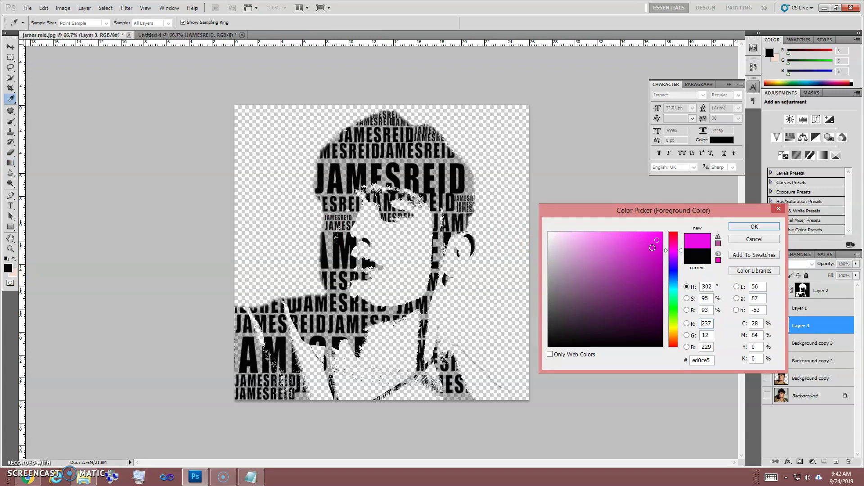
{"action": "left_click_drag", "start_coordinate": [651, 249], "coordinate": [654, 253]}
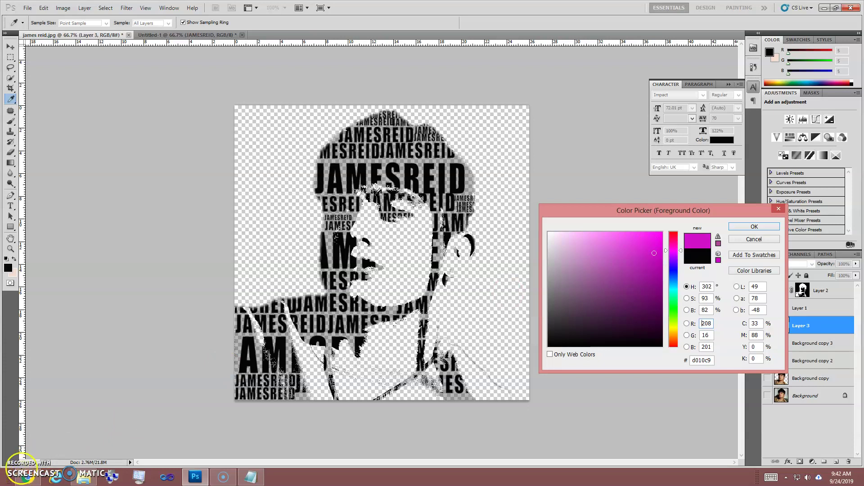
{"action": "left_click", "coordinate": [649, 242]}
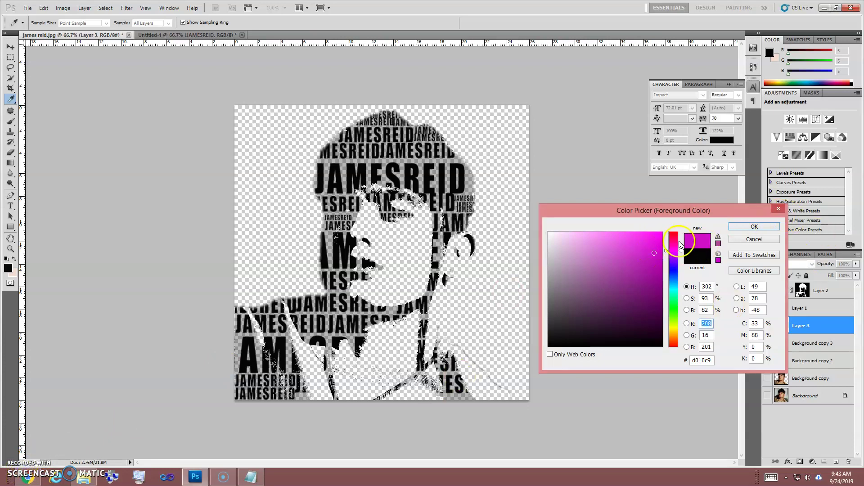
{"action": "left_click", "coordinate": [650, 243]}
{"action": "left_click", "coordinate": [676, 273]}
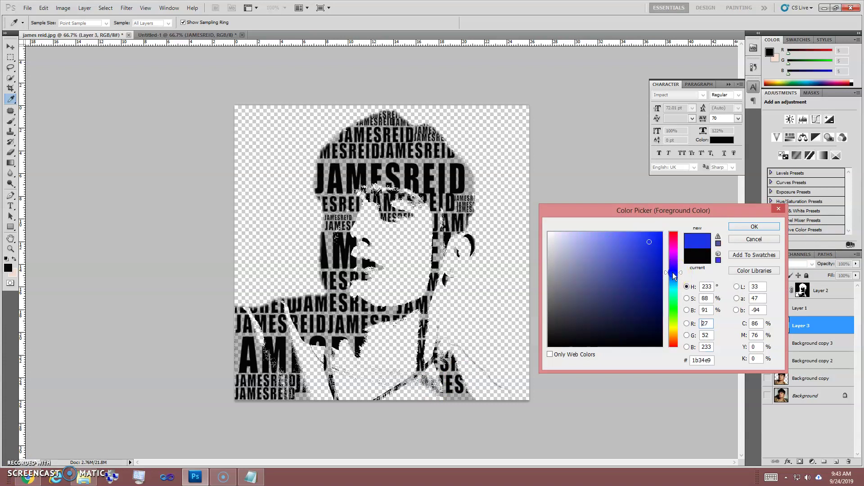
{"action": "left_click", "coordinate": [658, 259]}
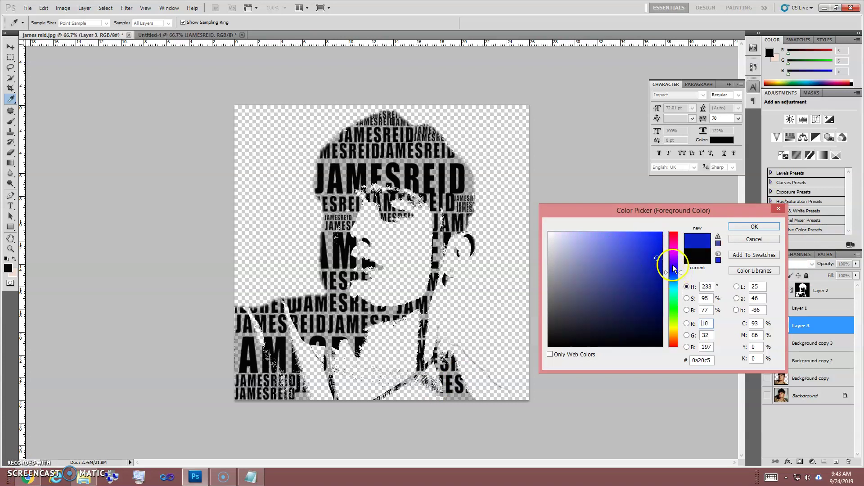
{"action": "left_click_drag", "start_coordinate": [575, 275], "coordinate": [560, 291]}
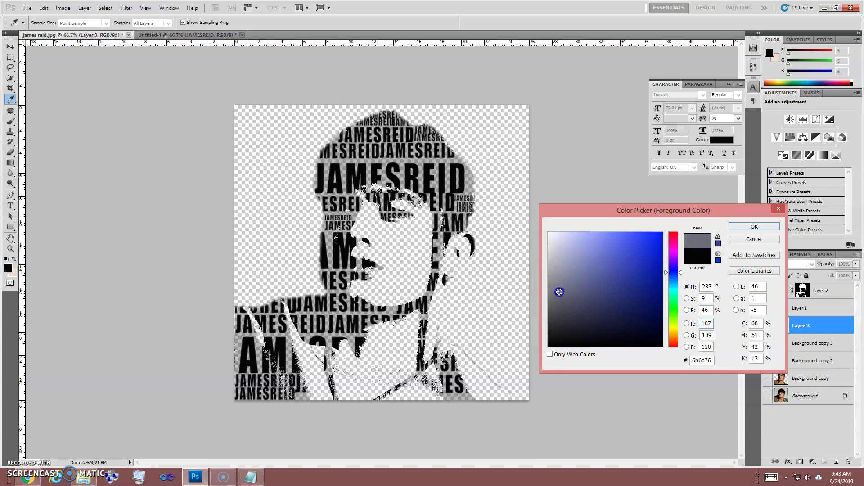
{"action": "left_click", "coordinate": [750, 227]}
{"action": "key", "text": "g"}
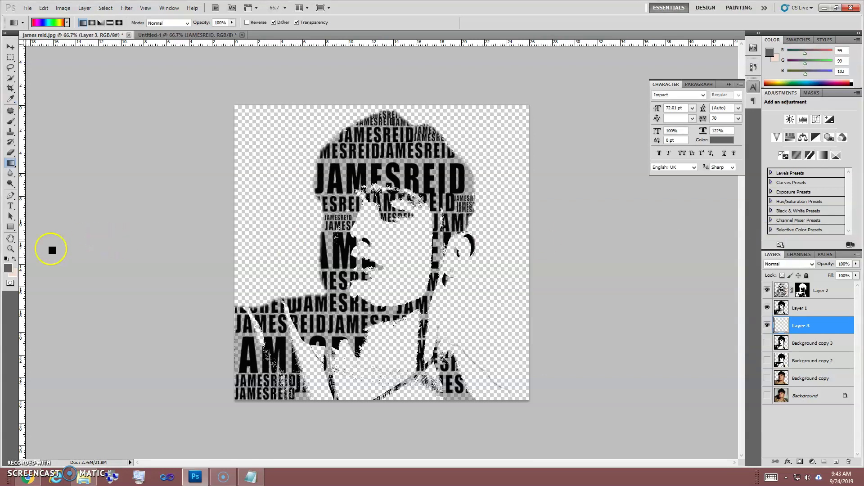
{"action": "left_click", "coordinate": [16, 272]}
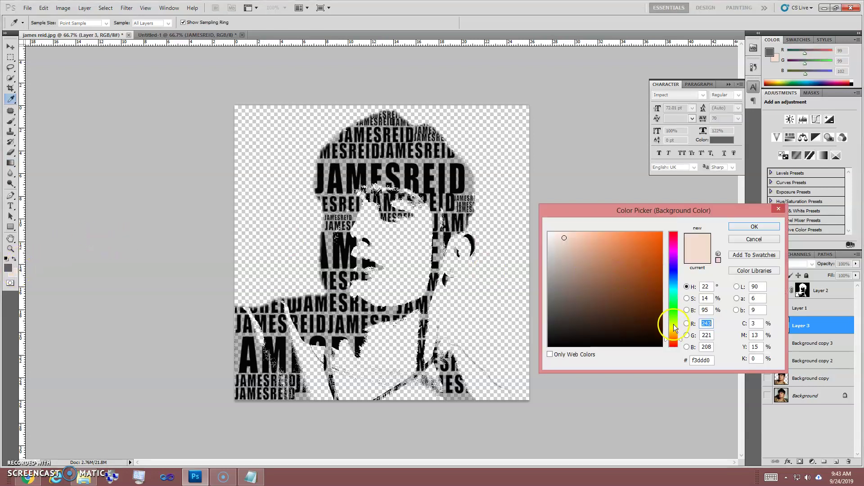
{"action": "left_click", "coordinate": [674, 328]}
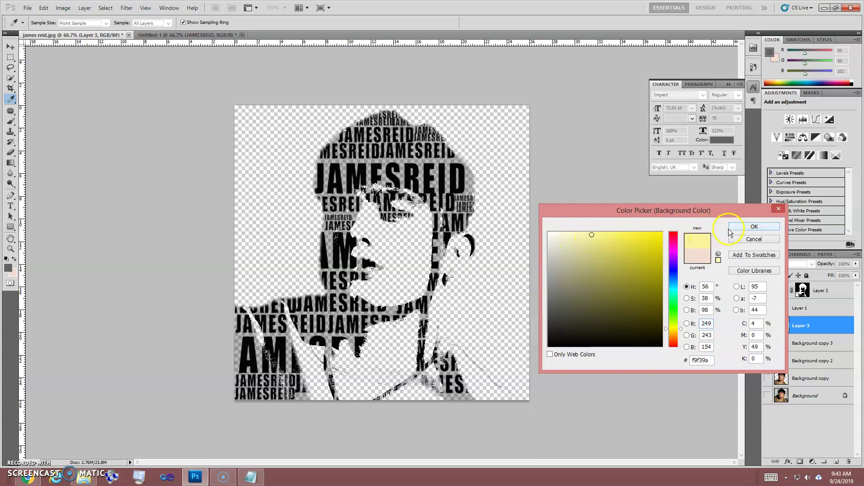
- Confirm the pale yellow background and choose the Foreground to Background gradient preset
{"action": "left_click", "coordinate": [729, 229]}
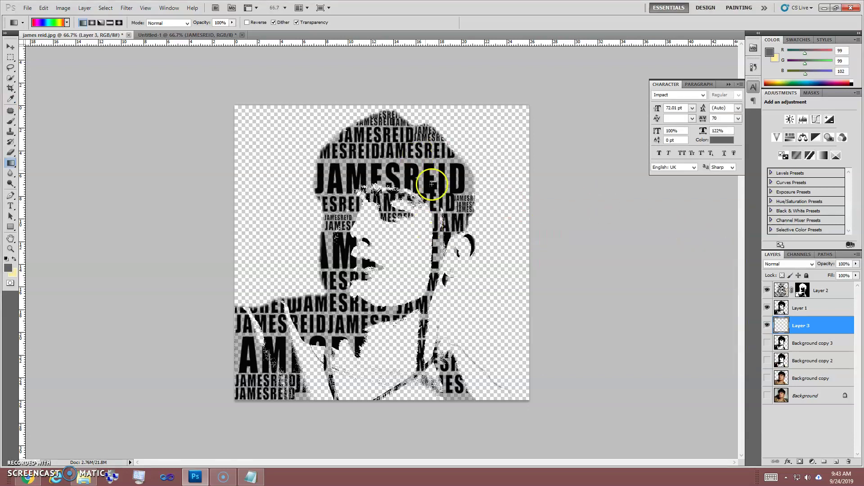
{"action": "left_click", "coordinate": [67, 23]}
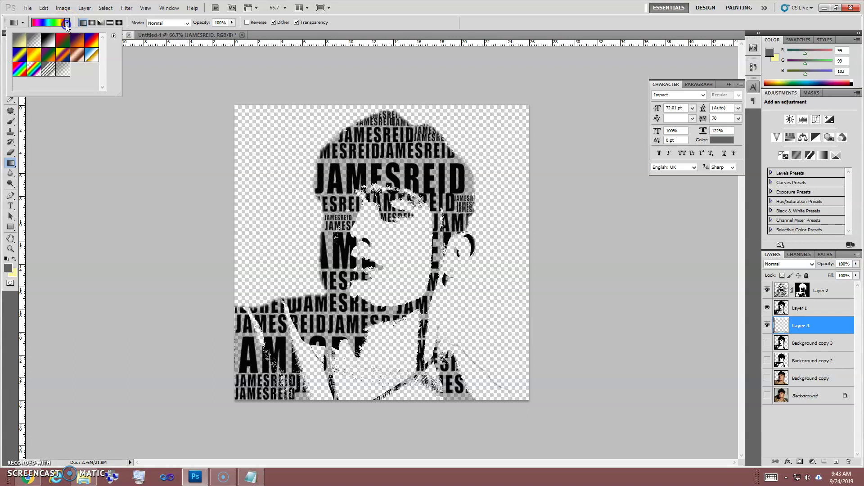
{"action": "left_click", "coordinate": [37, 41]}
{"action": "left_click", "coordinate": [380, 104]}
- Drag a linear gradient on Layer 3, grey at the top to pale yellow at the bottom
{"action": "left_click_drag", "start_coordinate": [380, 103], "coordinate": [387, 376]}
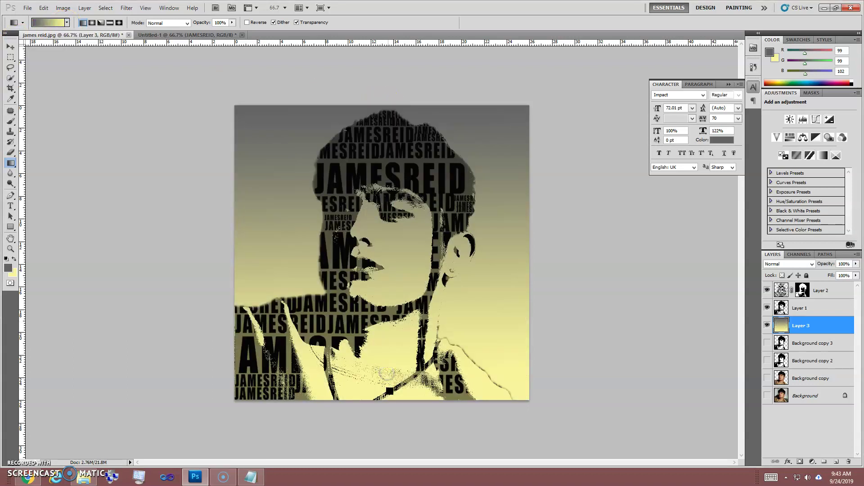
{"action": "left_click_drag", "start_coordinate": [389, 426], "coordinate": [392, 148]}
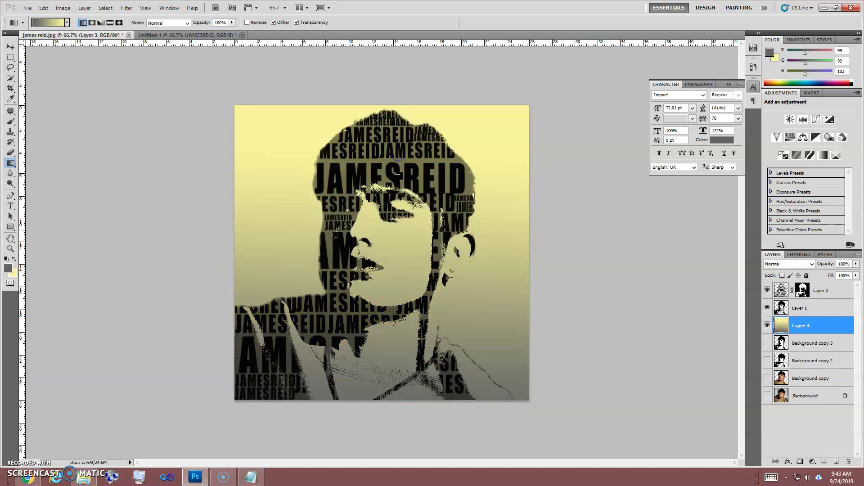
{"action": "left_click_drag", "start_coordinate": [398, 409], "coordinate": [397, 173]}
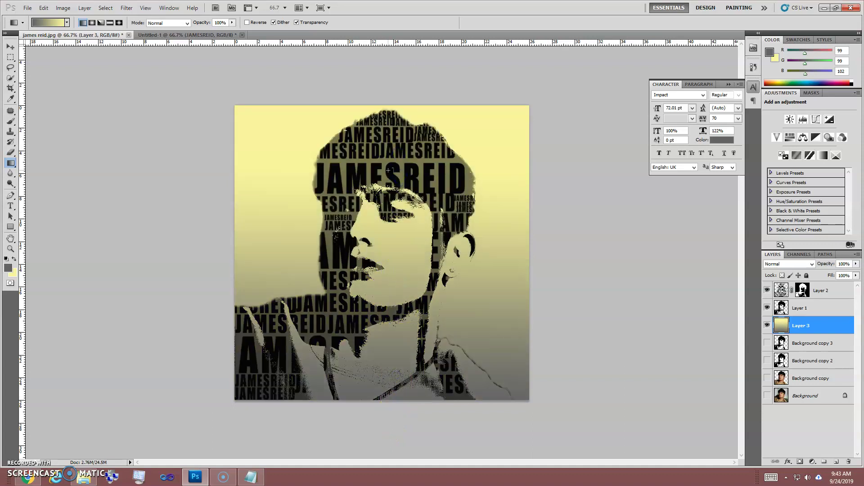
{"action": "left_click_drag", "start_coordinate": [380, 111], "coordinate": [379, 424]}
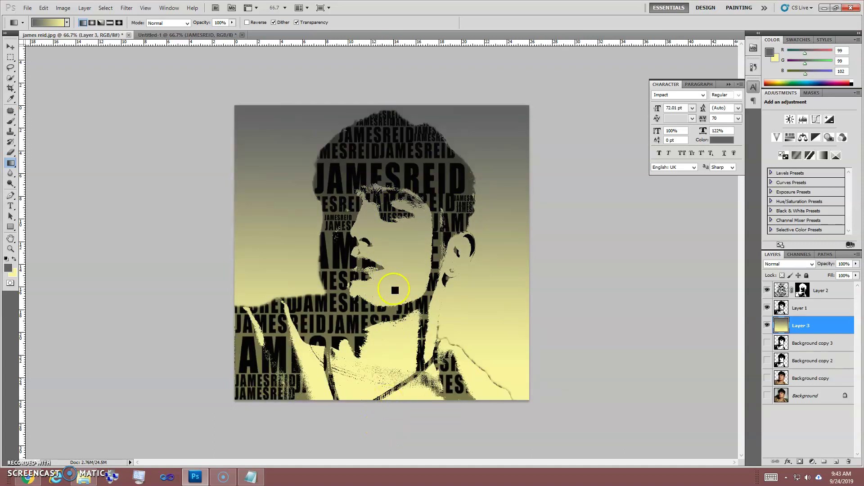
{"action": "left_click_drag", "start_coordinate": [392, 110], "coordinate": [397, 371]}
- Add a new empty Layer 4 directly above Layer 1
{"action": "left_click", "coordinate": [834, 307]}
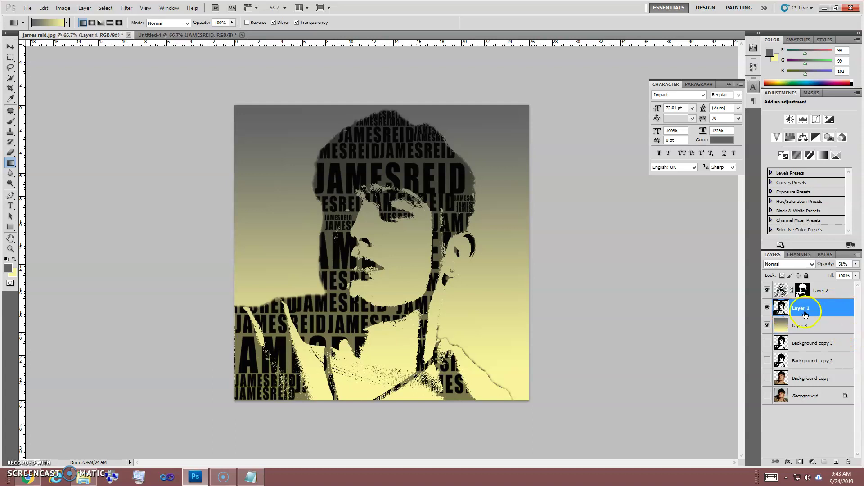
{"action": "left_click", "coordinate": [831, 328]}
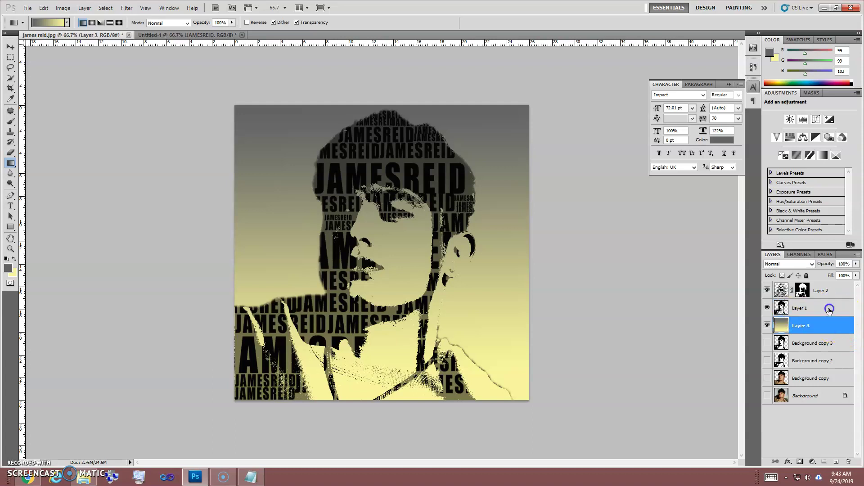
{"action": "left_click", "coordinate": [829, 310]}
{"action": "left_click", "coordinate": [836, 463]}
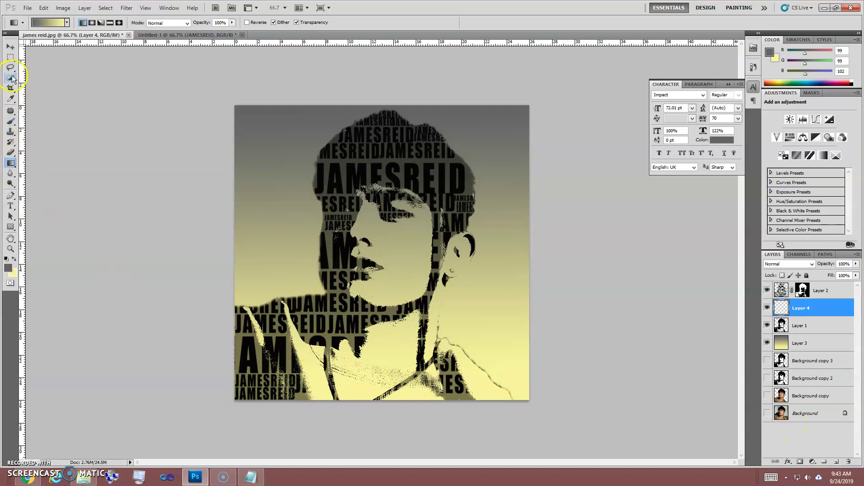
- Choose a soft round brush with 0% hardness and make pale yellow the painting colour
{"action": "left_click", "coordinate": [11, 128]}
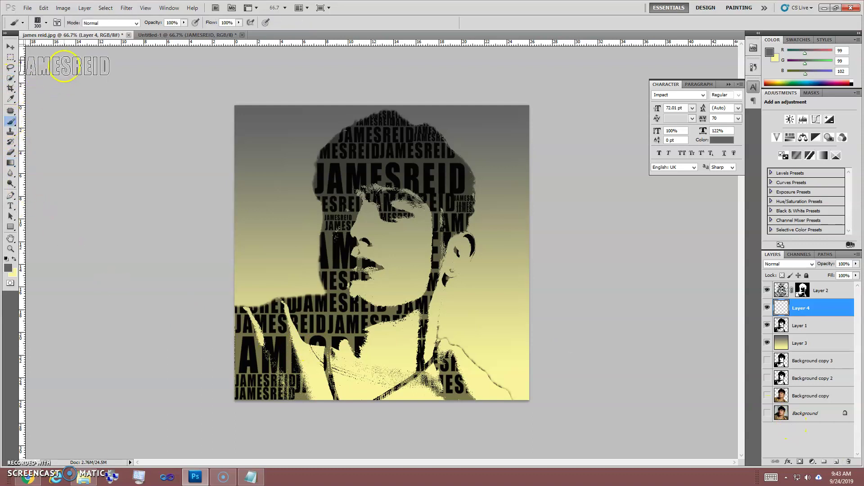
{"action": "left_click", "coordinate": [47, 23]}
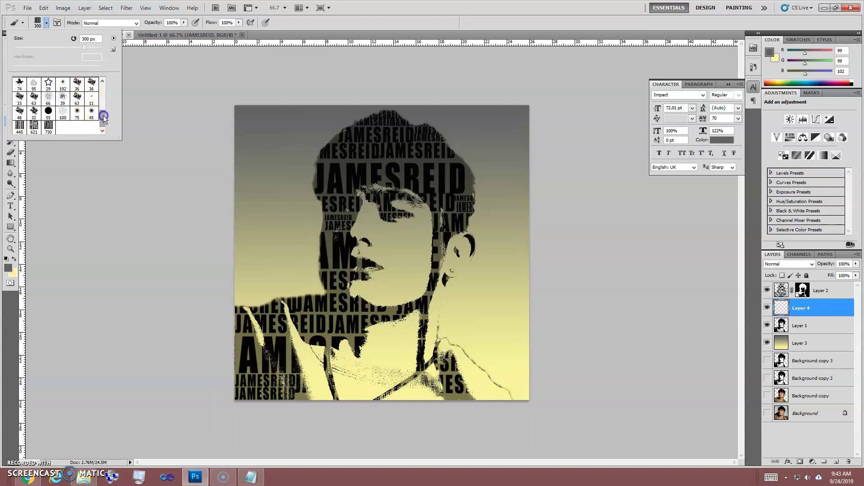
{"action": "left_click_drag", "start_coordinate": [103, 117], "coordinate": [104, 80]}
{"action": "left_click", "coordinate": [77, 84]}
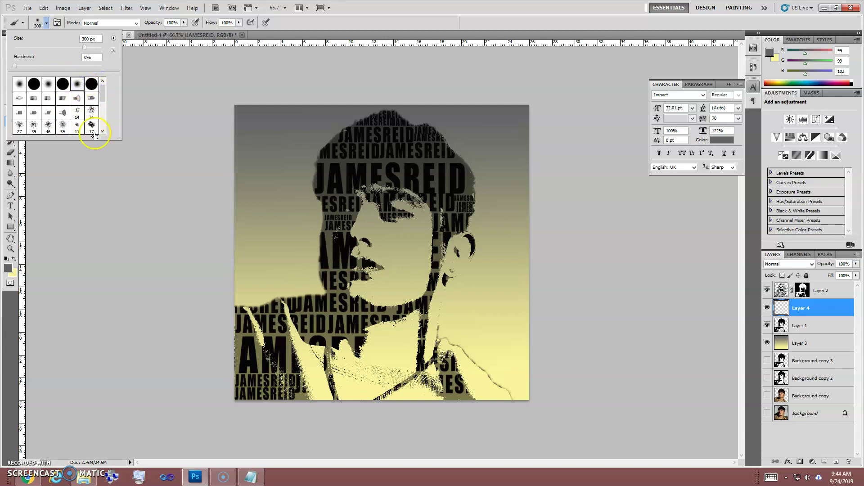
{"action": "left_click", "coordinate": [130, 235]}
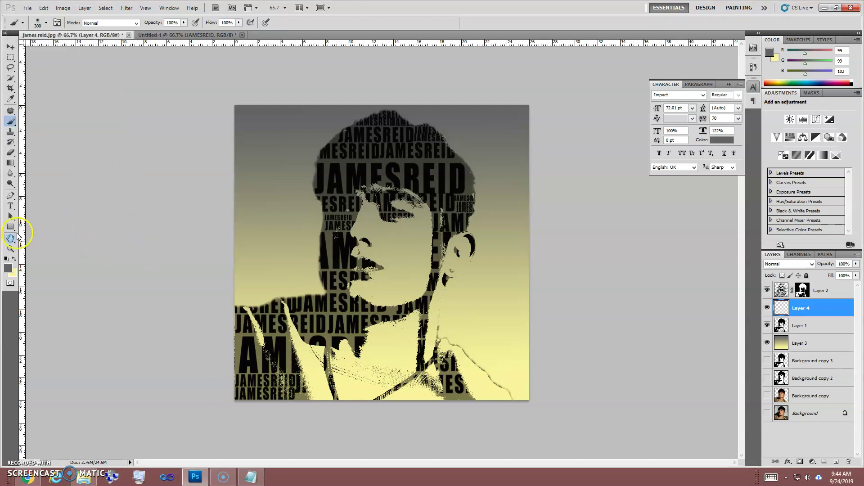
{"action": "left_click", "coordinate": [14, 260]}
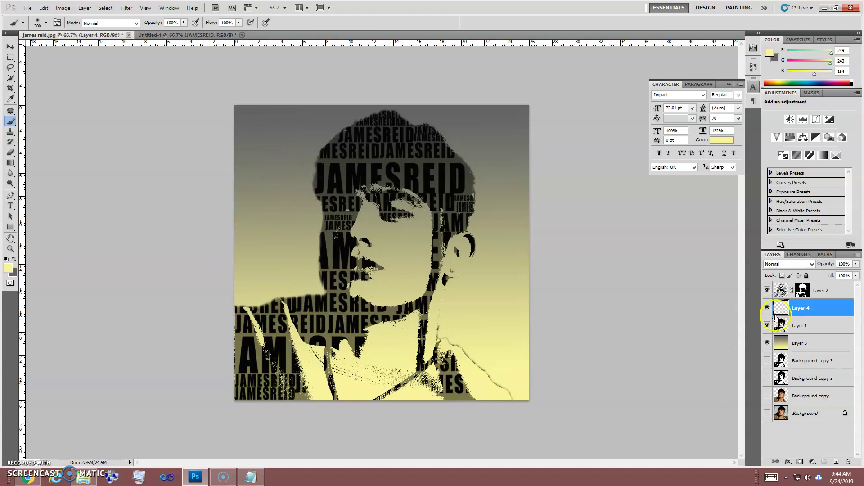
{"action": "left_click", "coordinate": [782, 327]}
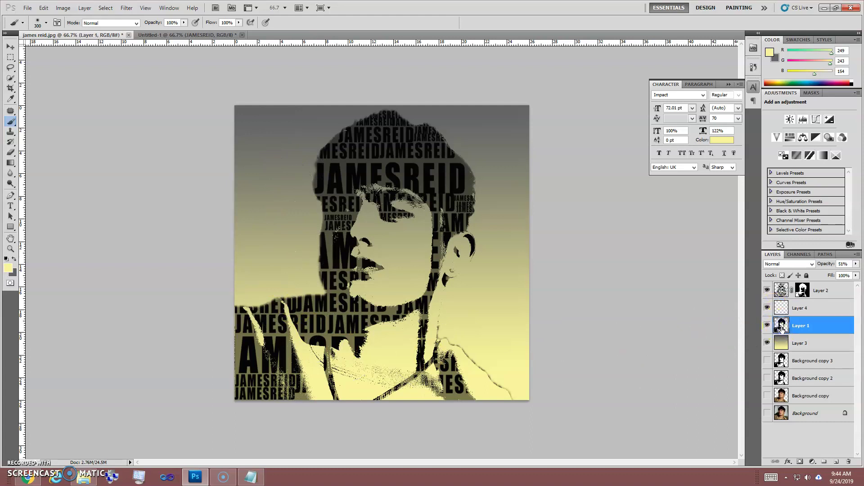
{"action": "left_click", "coordinate": [781, 327], "text": "ctrl"}
{"action": "left_click", "coordinate": [782, 307]}
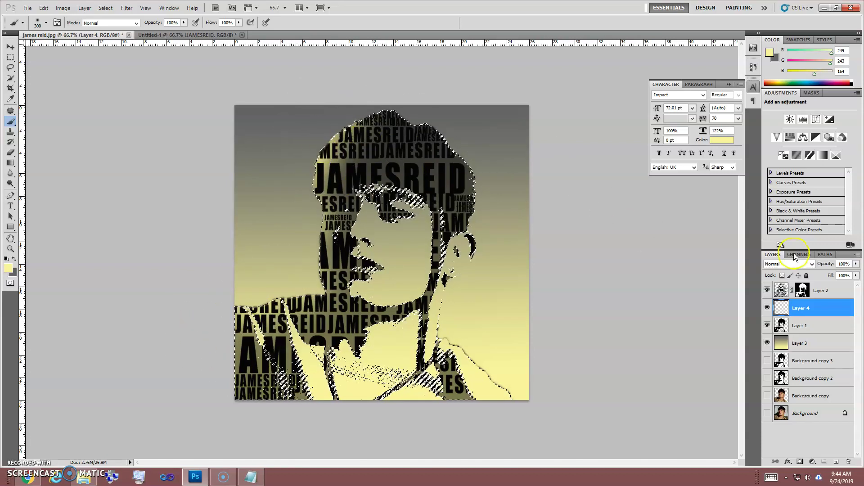
{"action": "left_click", "coordinate": [809, 264]}
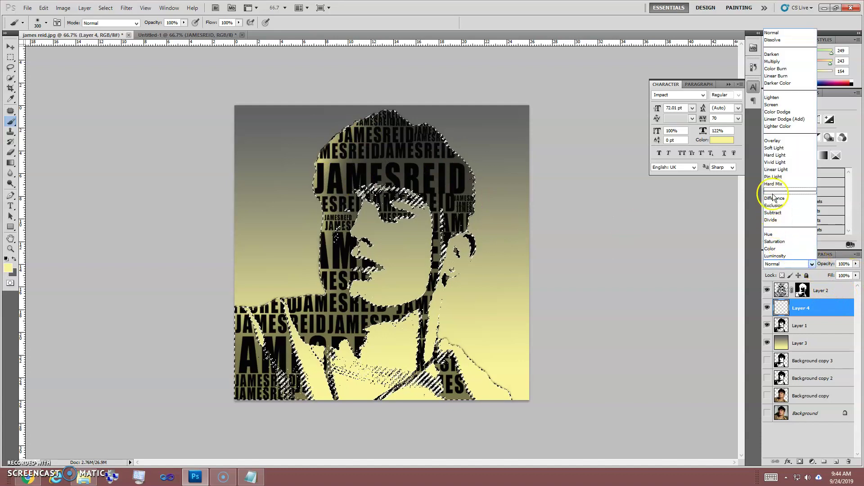
{"action": "left_click", "coordinate": [775, 256]}
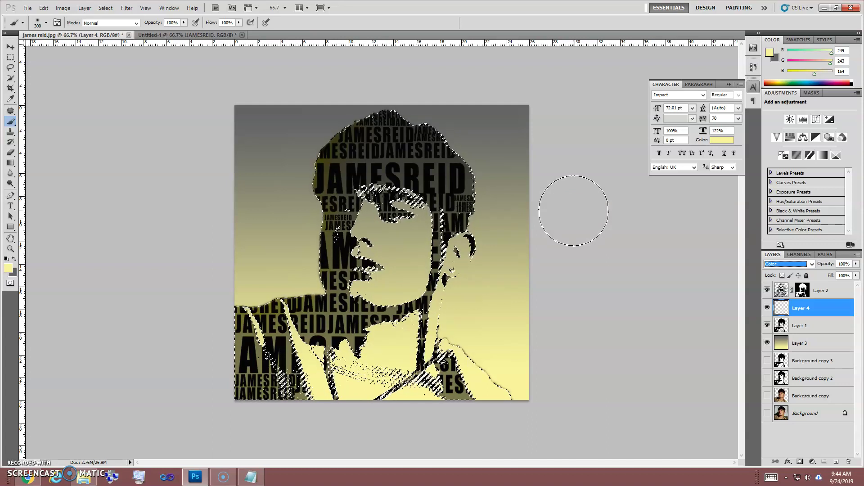
{"action": "left_click", "coordinate": [315, 210]}
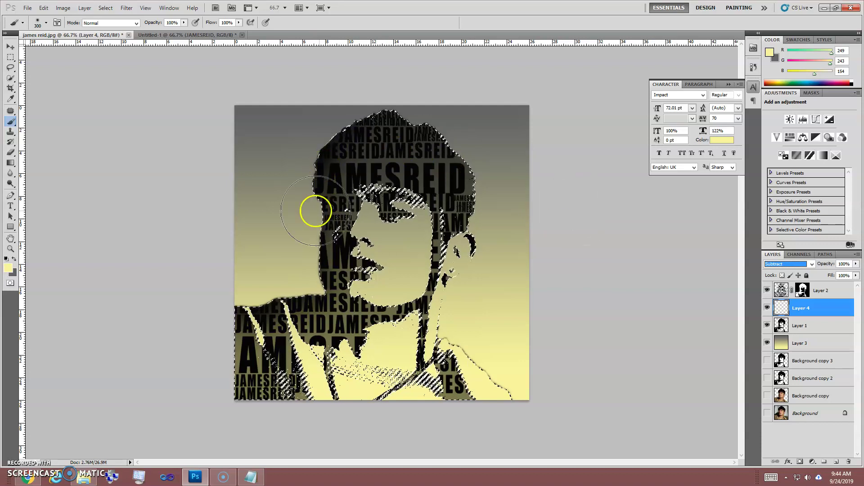
{"action": "key", "text": "Up"}
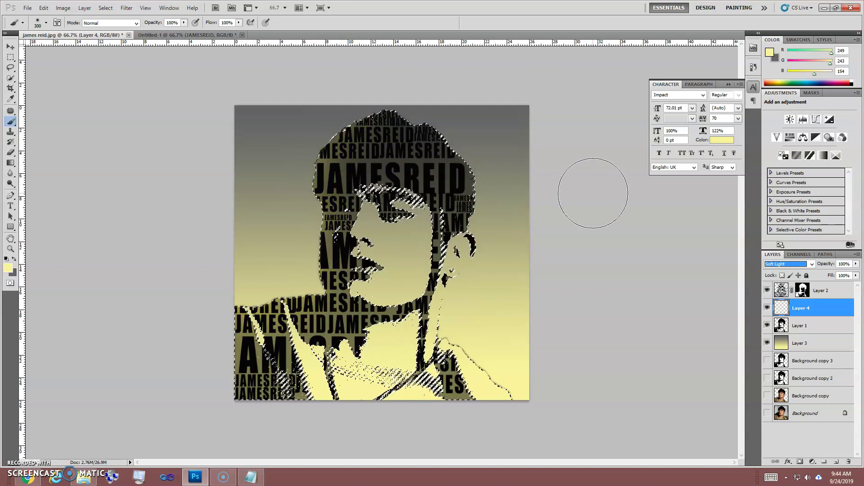
{"action": "key", "text": "Up"}
{"action": "key", "text": "Up"}
{"action": "left_click", "coordinate": [569, 223]}
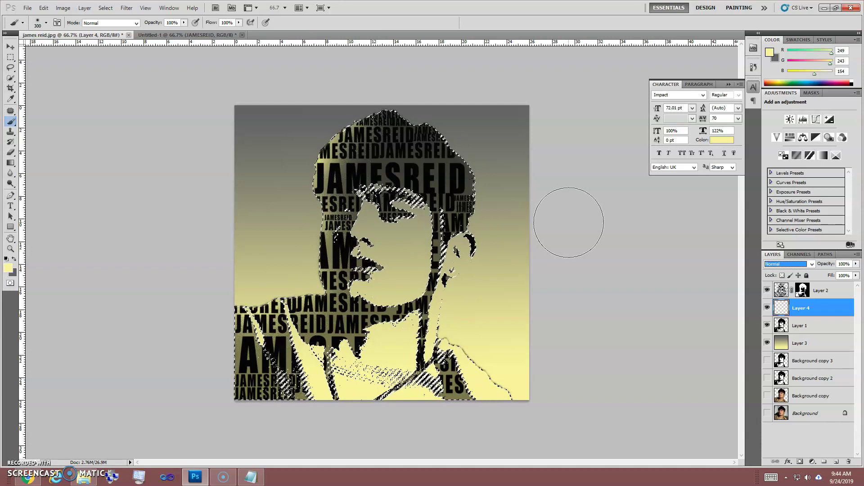
{"action": "left_click", "coordinate": [658, 130]}
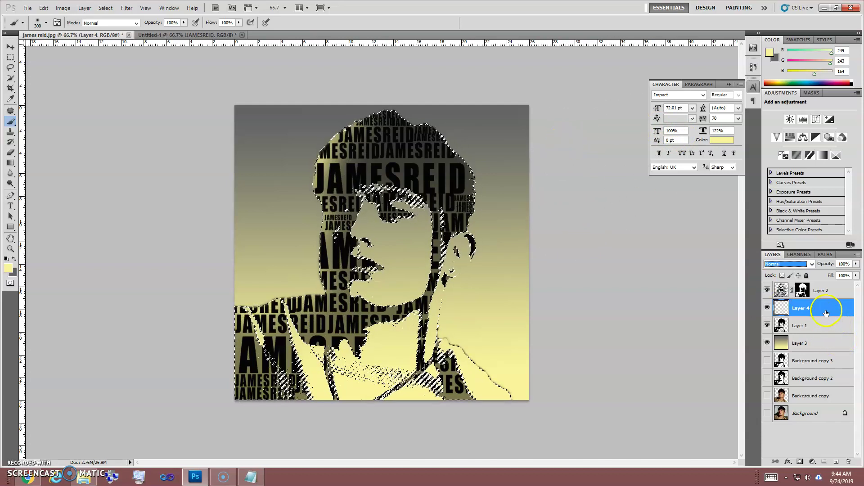
- Give Layer 4 a red Color Overlay and set the layer's blend mode to Exclusion
{"action": "double_click", "coordinate": [793, 303]}
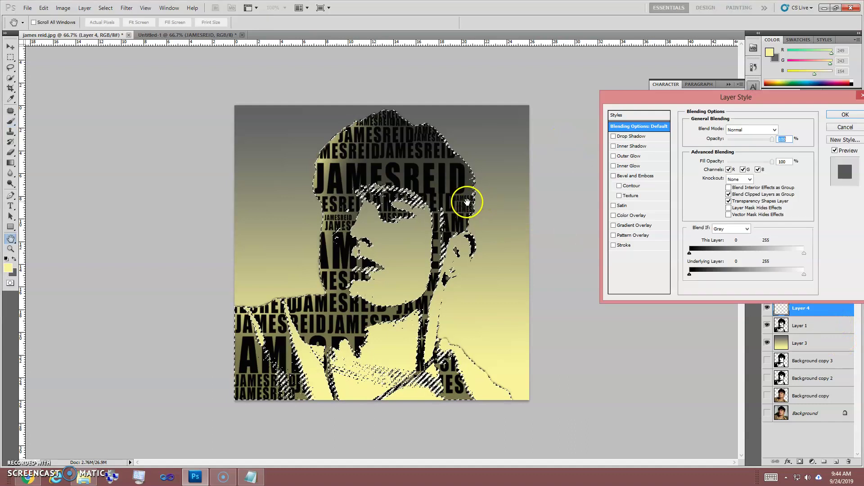
{"action": "left_click", "coordinate": [655, 218]}
{"action": "left_click", "coordinate": [779, 130]}
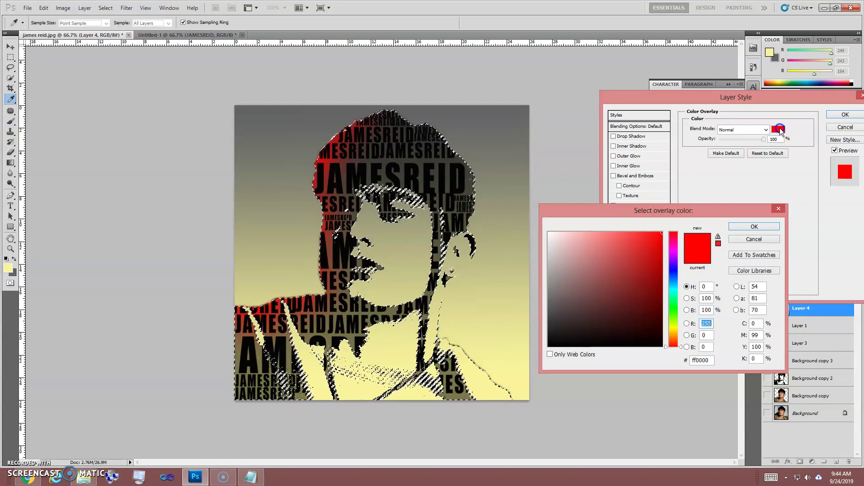
{"action": "left_click", "coordinate": [775, 226]}
{"action": "left_click", "coordinate": [845, 114]}
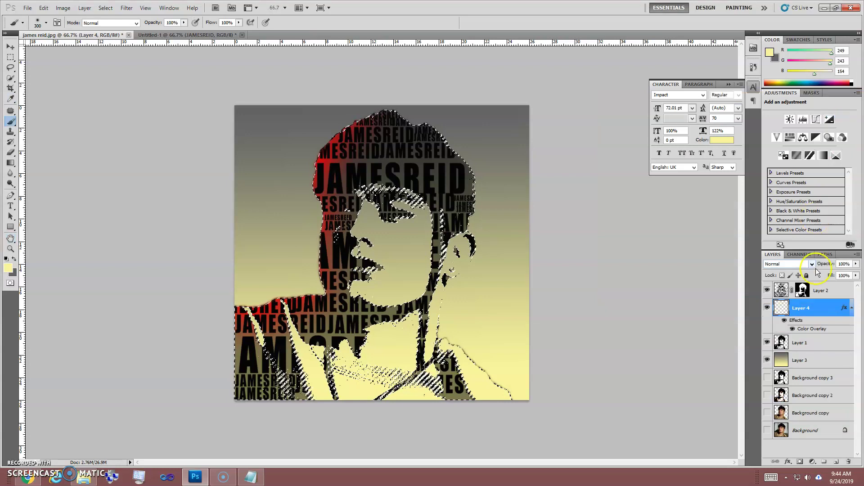
{"action": "left_click", "coordinate": [812, 264]}
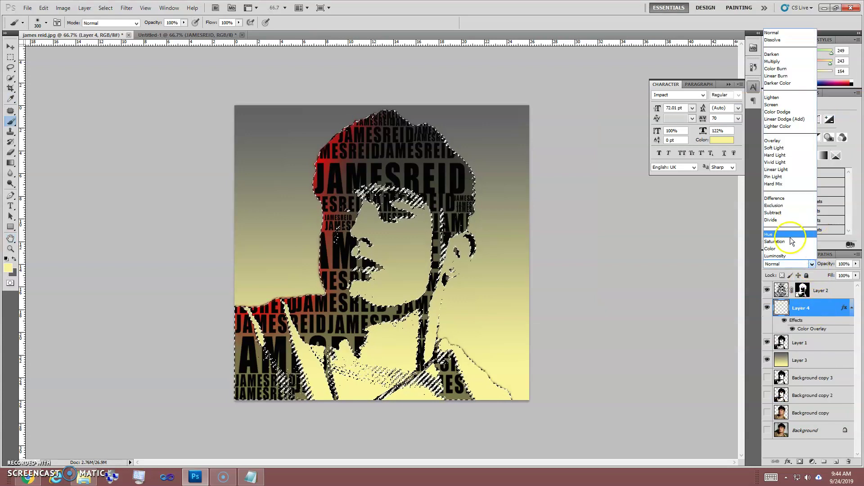
{"action": "left_click", "coordinate": [791, 241]}
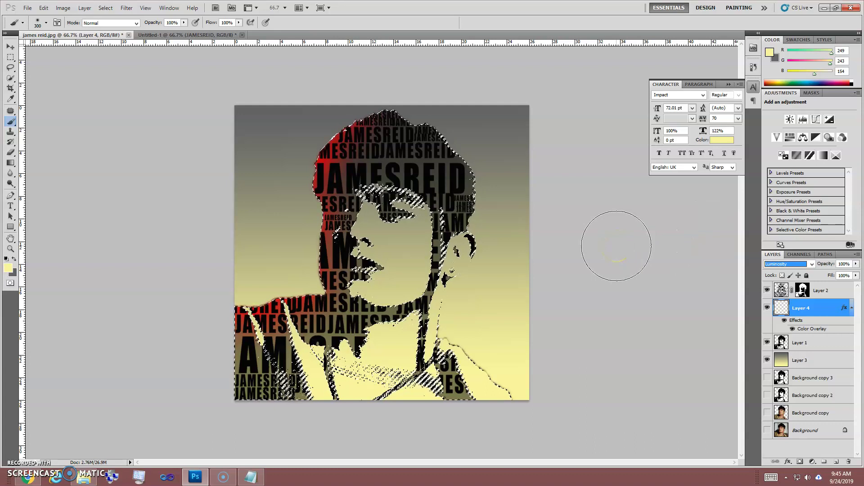
{"action": "key", "text": "Up"}
{"action": "key", "text": "Up"}
{"action": "key", "text": "Up"}
{"action": "key", "text": "Up"}
- Change the red Color Overlay's blend mode to Lighten
{"action": "left_click", "coordinate": [826, 309]}
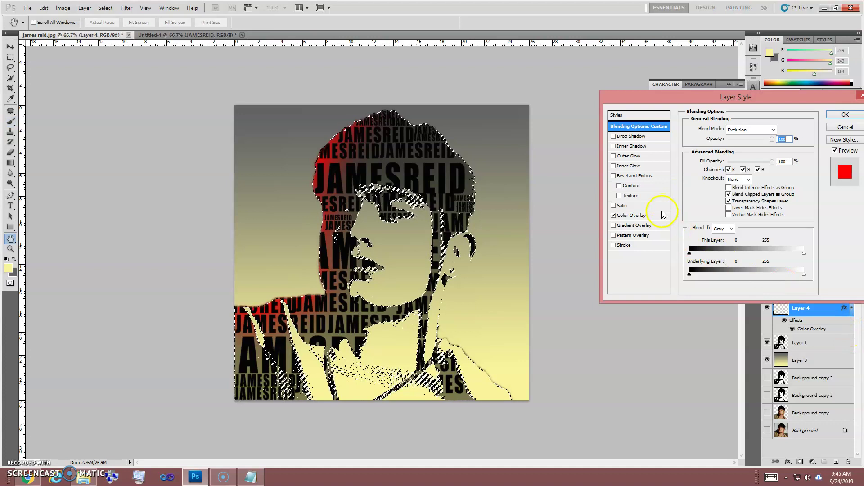
{"action": "left_click", "coordinate": [655, 216]}
{"action": "left_click", "coordinate": [756, 129]}
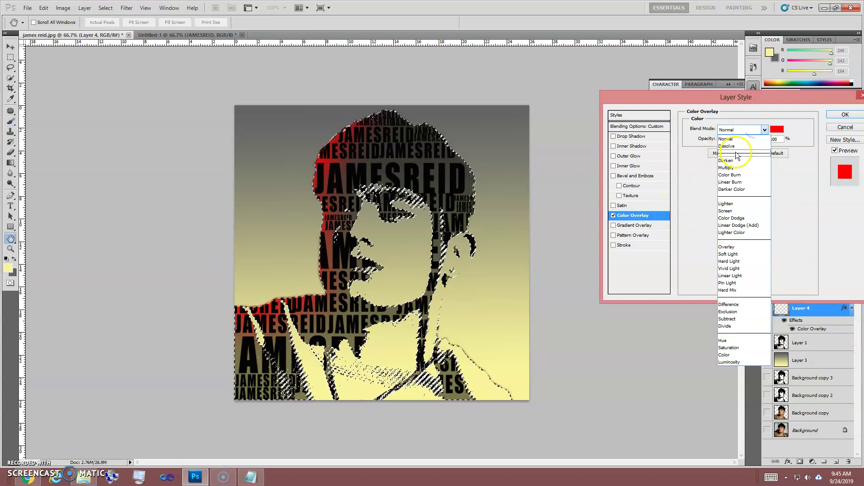
{"action": "left_click", "coordinate": [739, 143]}
{"action": "key", "text": "Down"}
{"action": "key", "text": "Down"}
{"action": "key", "text": "Down"}
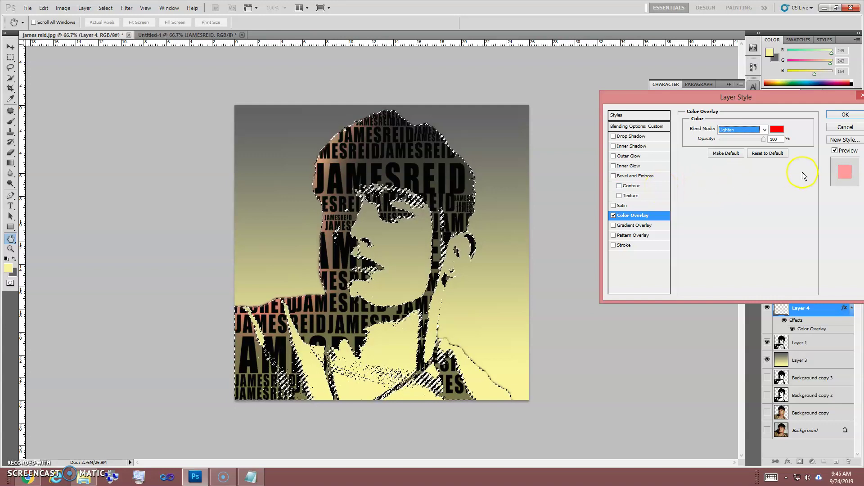
{"action": "left_click", "coordinate": [844, 115]}
{"action": "key", "text": "b"}
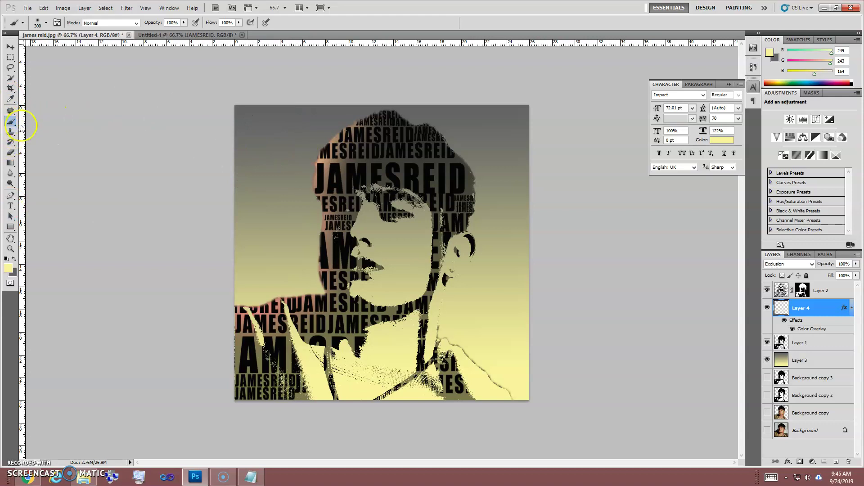
- Resize the JAMESREID text brush to 300 px and stamp it top-left on new Layer 5
{"action": "left_click", "coordinate": [46, 25]}
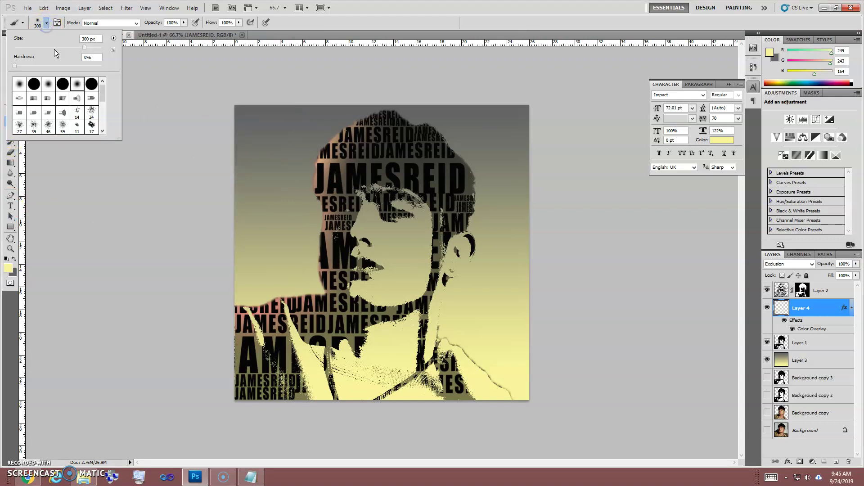
{"action": "left_click_drag", "start_coordinate": [102, 92], "coordinate": [103, 119]}
{"action": "left_click", "coordinate": [48, 127]}
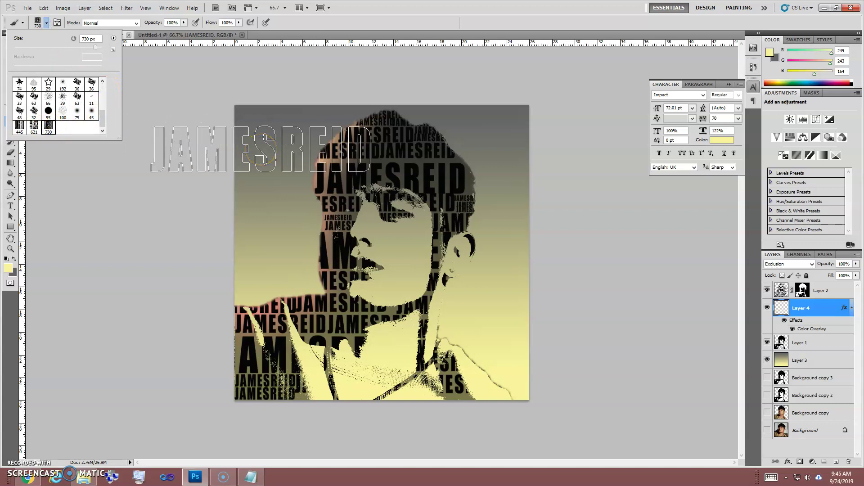
{"action": "key", "text": "Return"}
{"action": "key", "text": "bracketleft"}
{"action": "key", "text": "bracketleft"}
{"action": "key", "text": "bracketleft"}
{"action": "key", "text": "bracketleft"}
{"action": "key", "text": "bracketleft"}
{"action": "key", "text": "bracketleft"}
{"action": "key", "text": "bracketleft"}
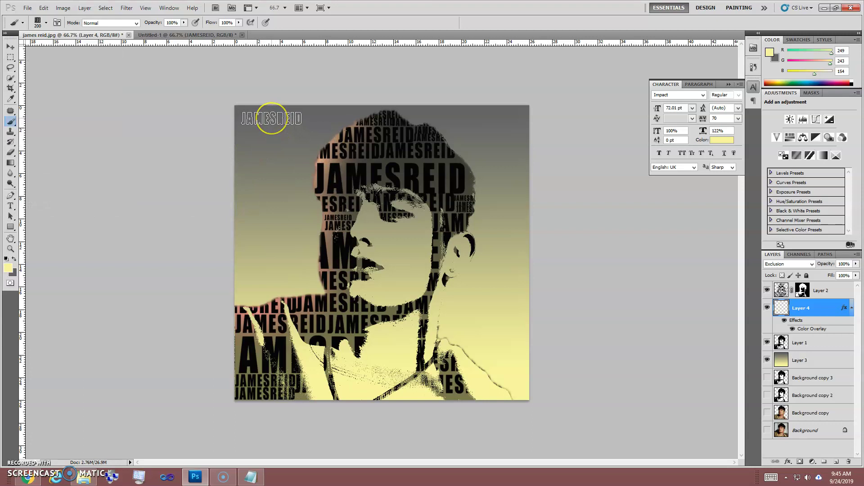
{"action": "key", "text": "bracketright"}
{"action": "key", "text": "bracketright"}
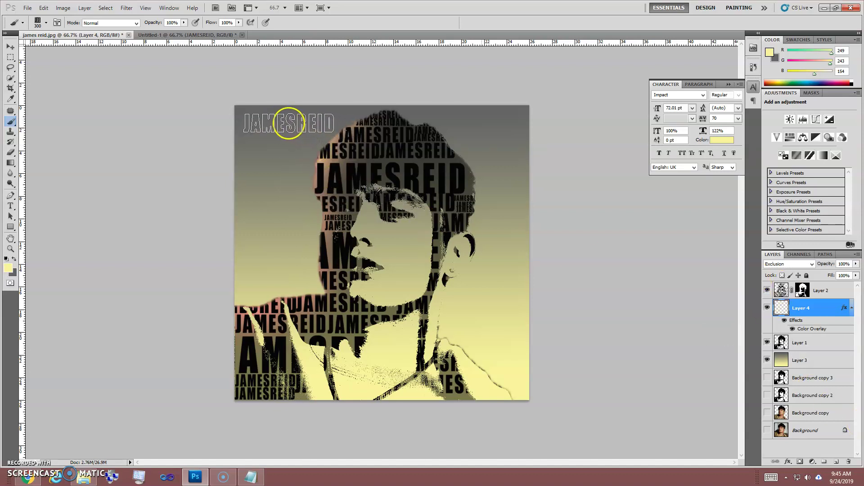
{"action": "left_click", "coordinate": [835, 460]}
{"action": "left_click", "coordinate": [283, 122]}
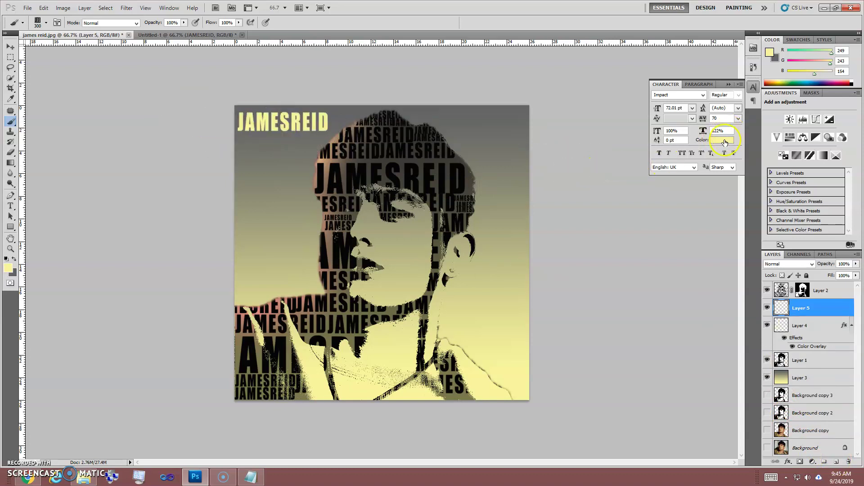
- Apply a 3 px black Stroke, Drop Shadow and Inner Shadow to Layer 5's JAMESREID title
{"action": "double_click", "coordinate": [824, 310]}
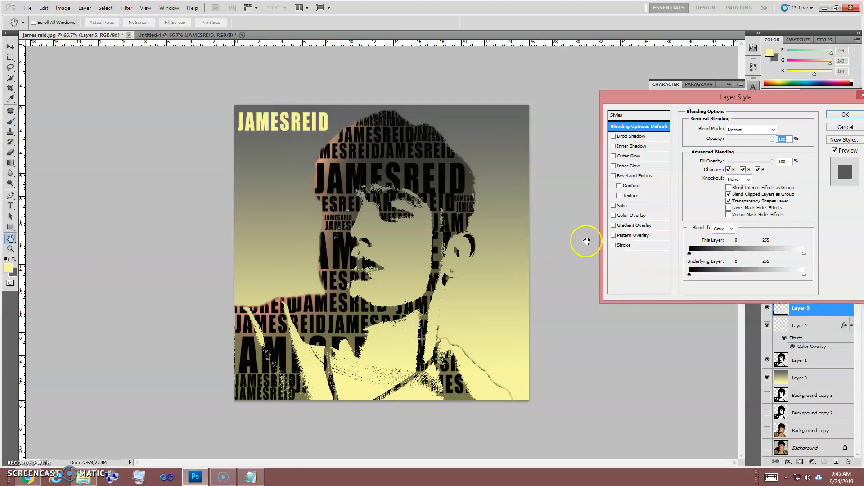
{"action": "left_click", "coordinate": [621, 248]}
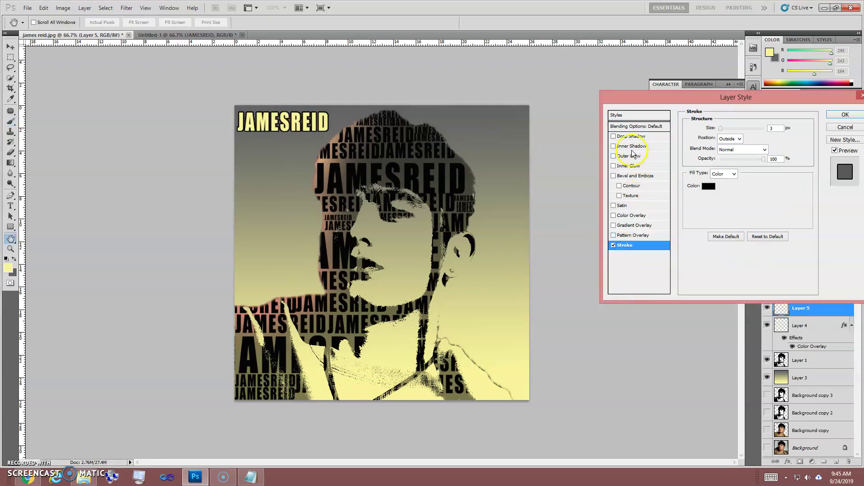
{"action": "left_click", "coordinate": [629, 137]}
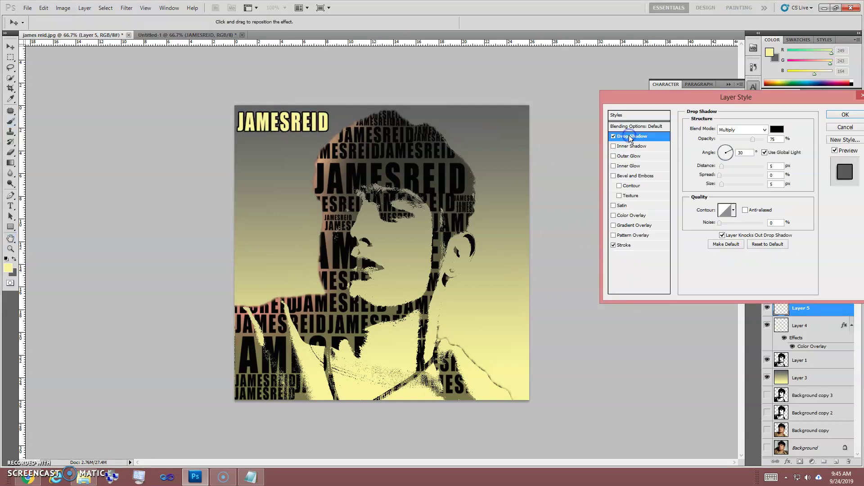
{"action": "left_click", "coordinate": [637, 176]}
{"action": "left_click", "coordinate": [613, 177]}
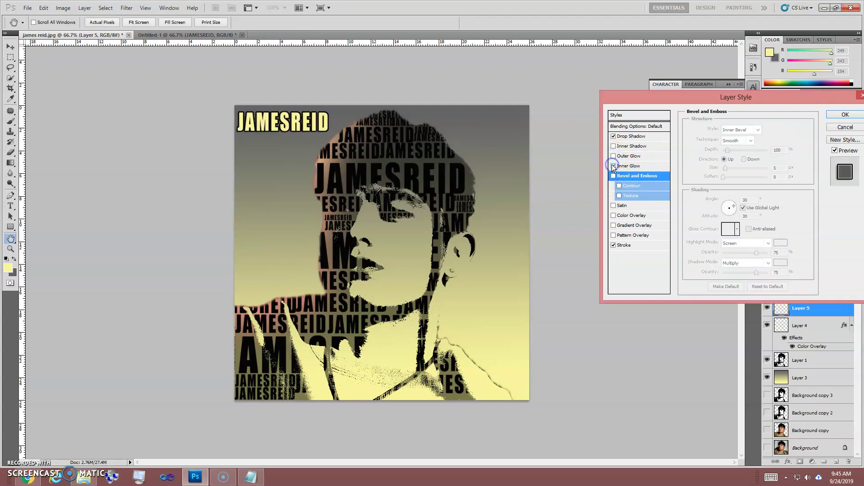
{"action": "left_click", "coordinate": [614, 146]}
{"action": "left_click", "coordinate": [614, 147]}
{"action": "left_click", "coordinate": [614, 147]}
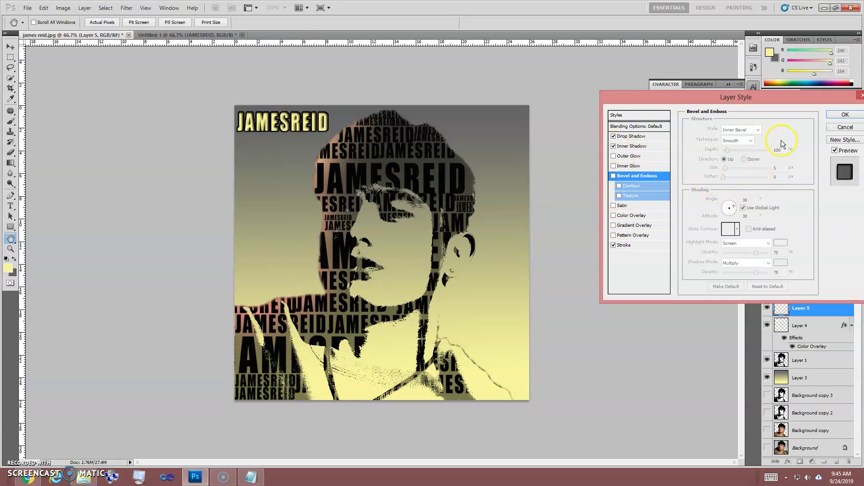
{"action": "left_click", "coordinate": [845, 115]}
{"action": "left_click_drag", "start_coordinate": [476, 252], "coordinate": [612, 238]}
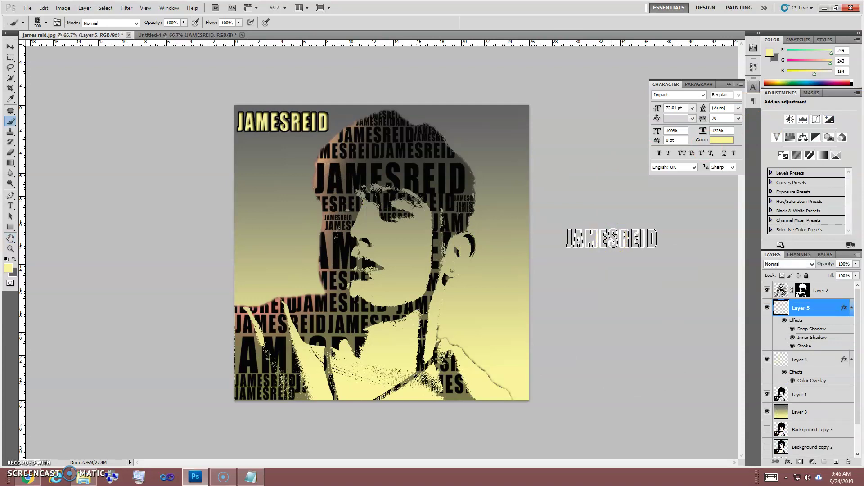